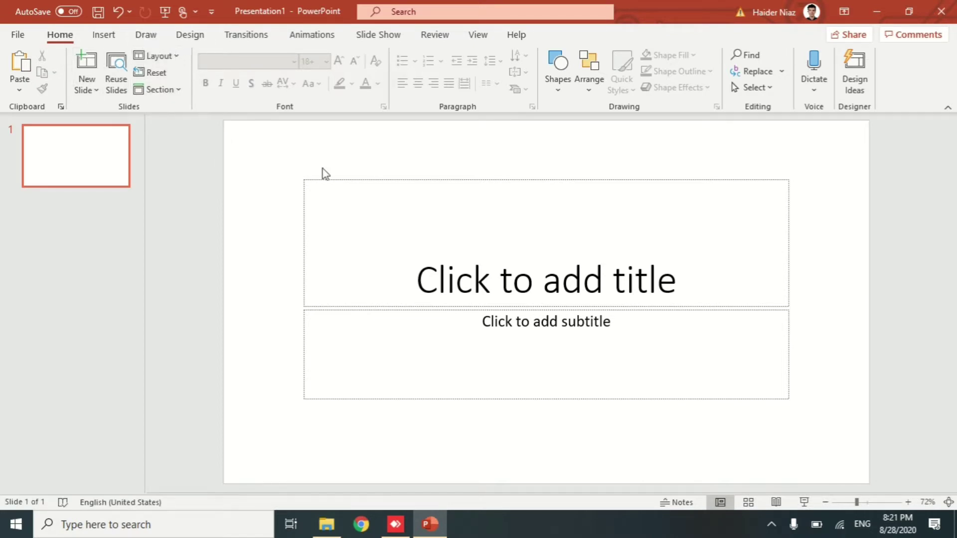
# Step: Fill the background with Blue, Accent 1, Darker 50% and delete the title and subtitle placeholders
pyautogui.click(190, 35)
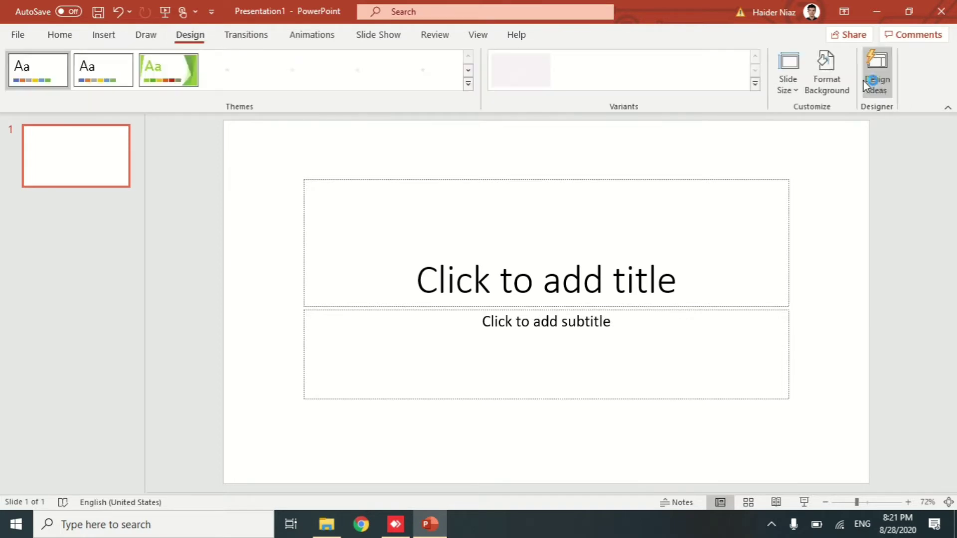
pyautogui.click(827, 68)
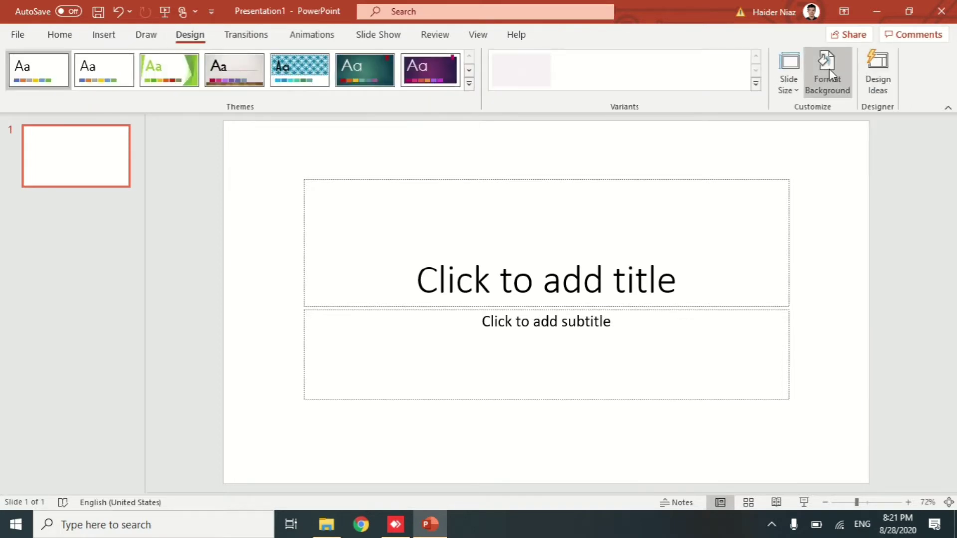
pyautogui.click(925, 298)
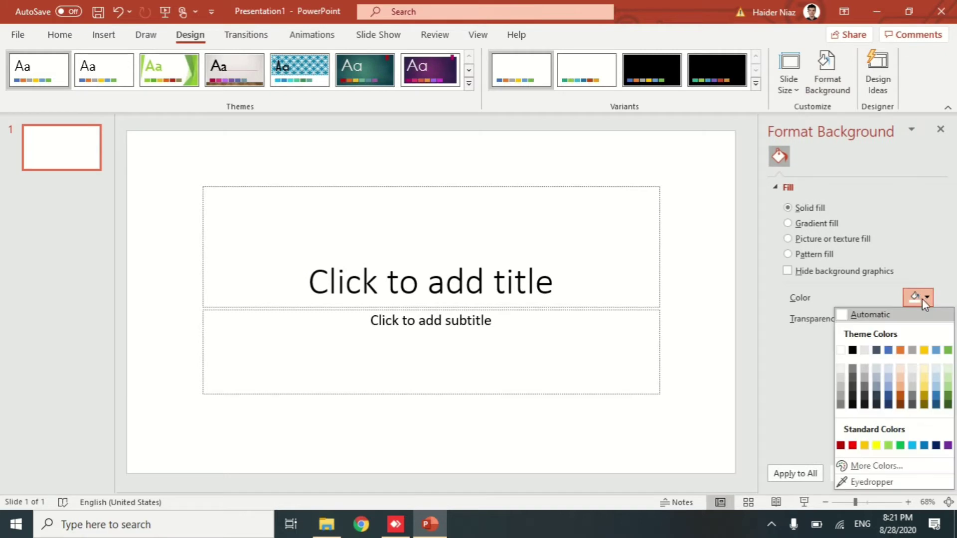
pyautogui.click(948, 406)
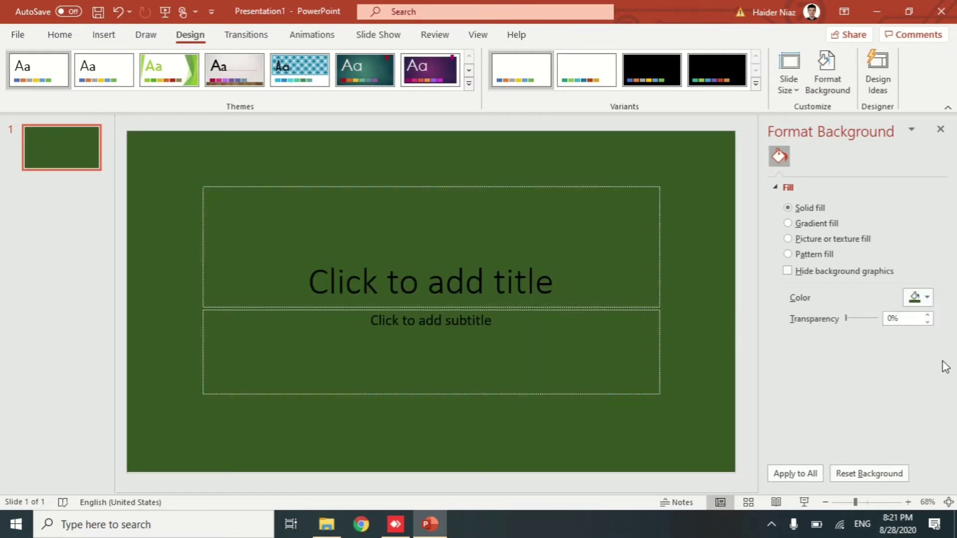
pyautogui.click(925, 299)
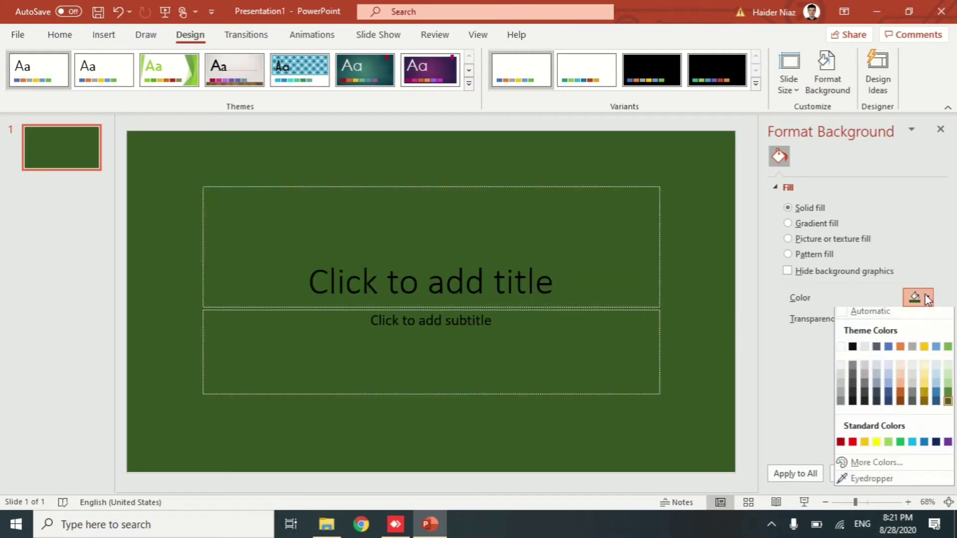
pyautogui.click(936, 405)
pyautogui.click(940, 130)
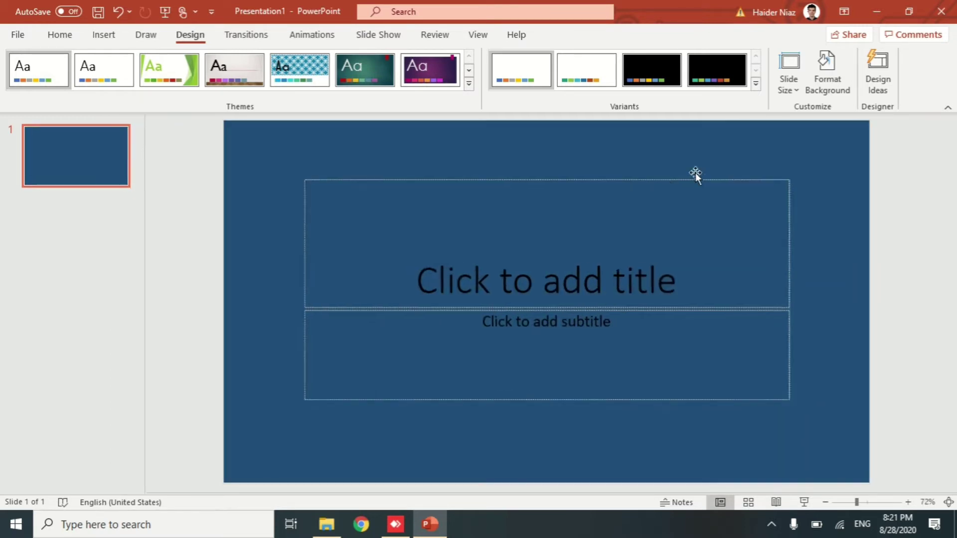
pyautogui.hotkey('ctrl', 'a')
pyautogui.press('Delete')
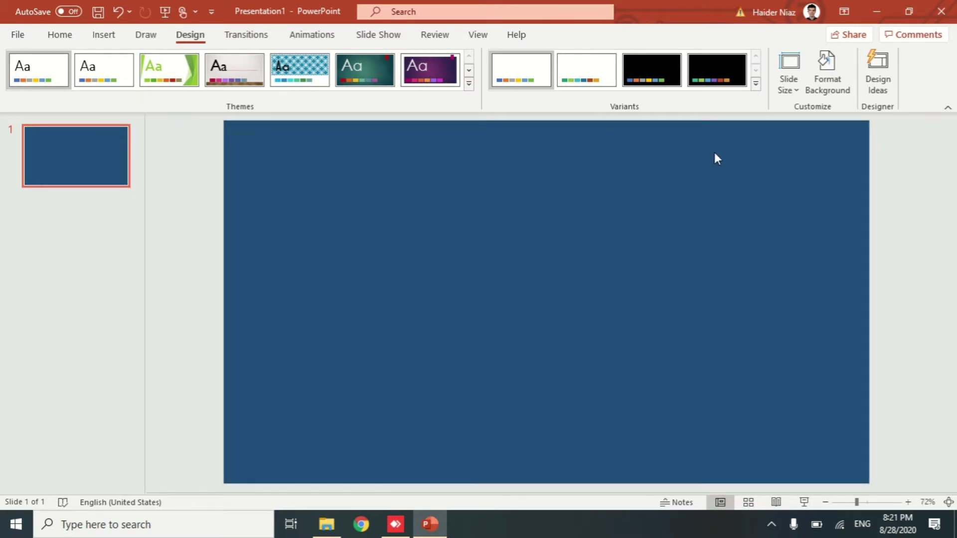
# Step: Open the SmartArt gallery and browse the List through Picture layout categories
pyautogui.click(112, 43)
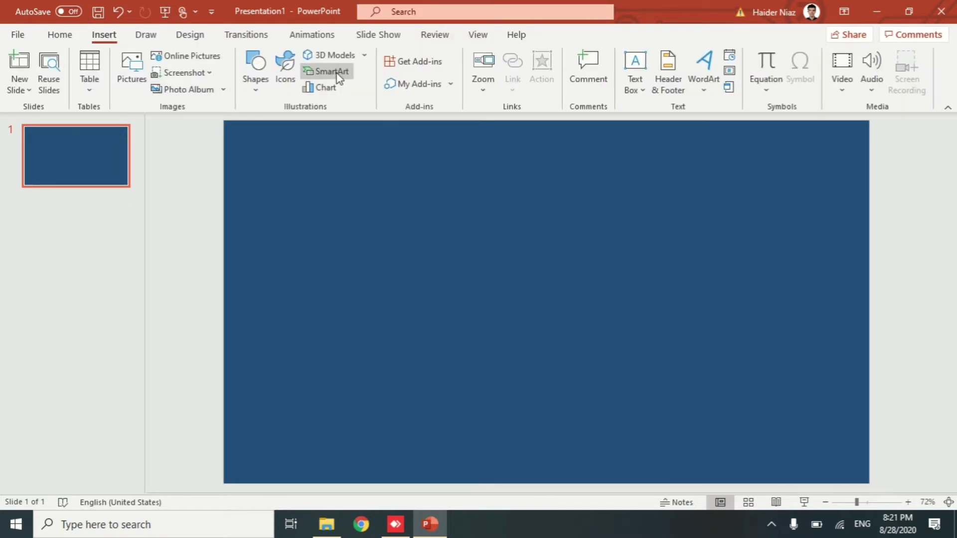
pyautogui.click(339, 75)
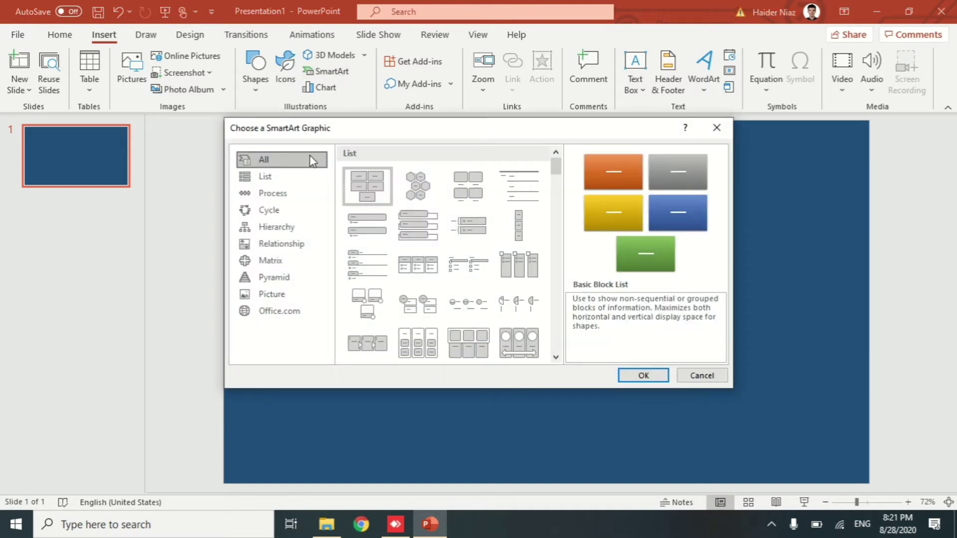
pyautogui.click(298, 172)
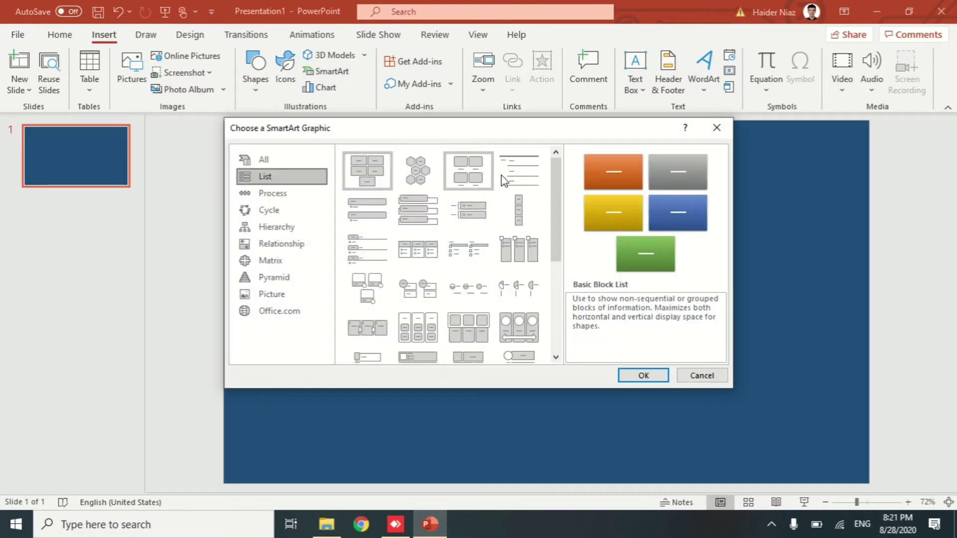
pyautogui.click(292, 194)
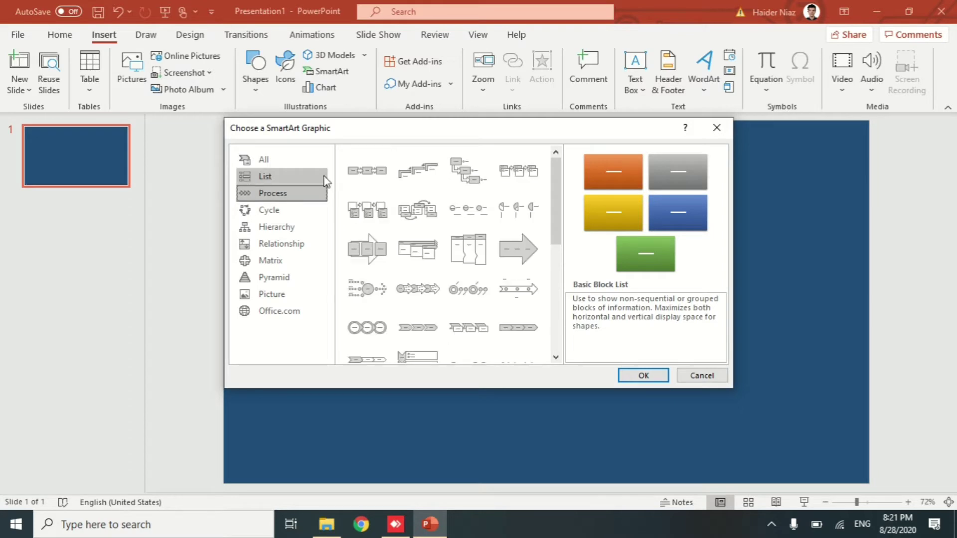
pyautogui.click(298, 216)
pyautogui.click(306, 227)
pyautogui.click(310, 243)
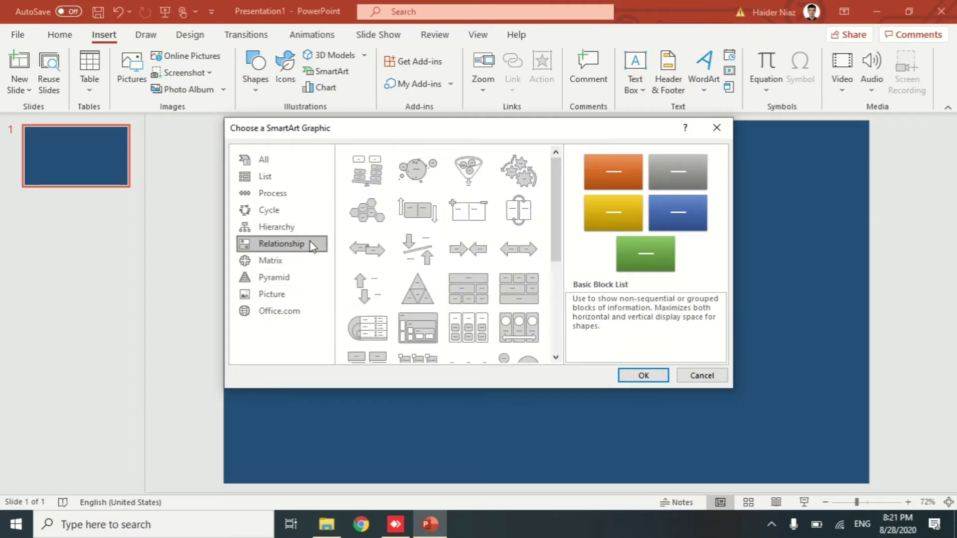
pyautogui.click(310, 261)
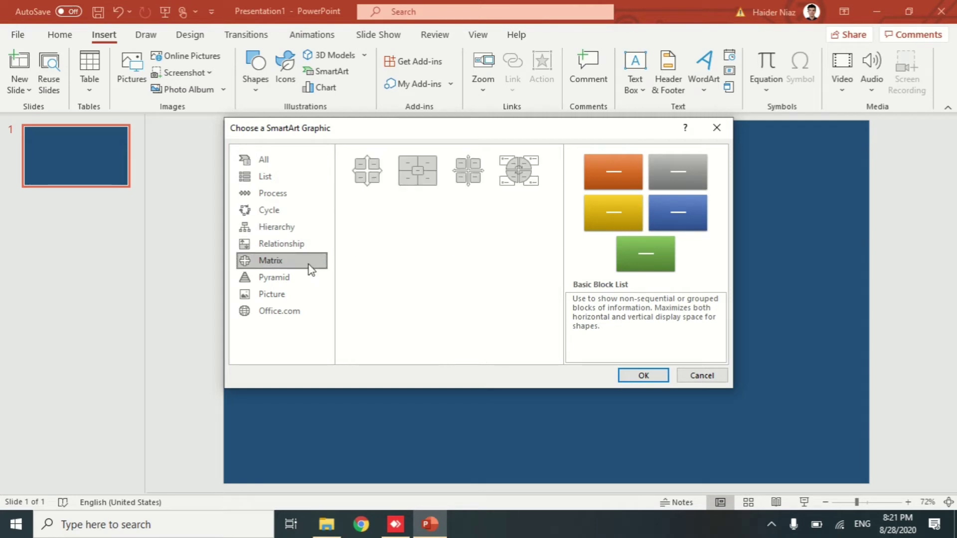
pyautogui.click(311, 278)
pyautogui.click(309, 293)
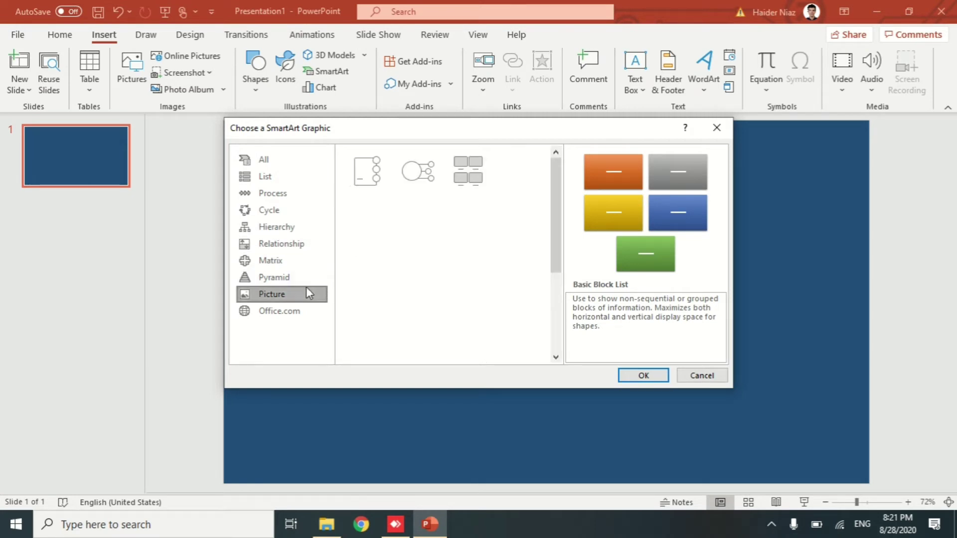
pyautogui.moveTo(552, 229); pyautogui.dragTo(279, 227)
# Step: Insert the Trapezoid List layout from the List category
pyautogui.click(261, 161)
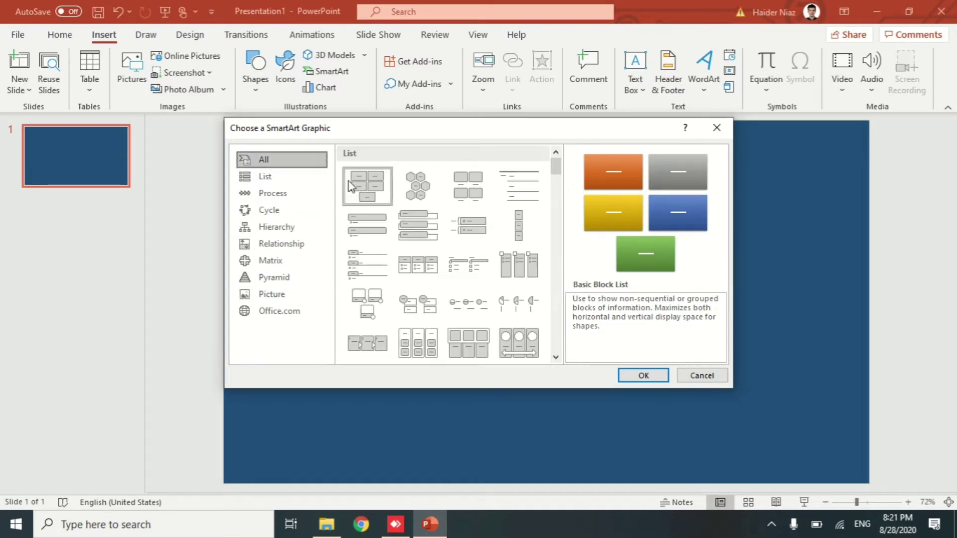
pyautogui.click(279, 179)
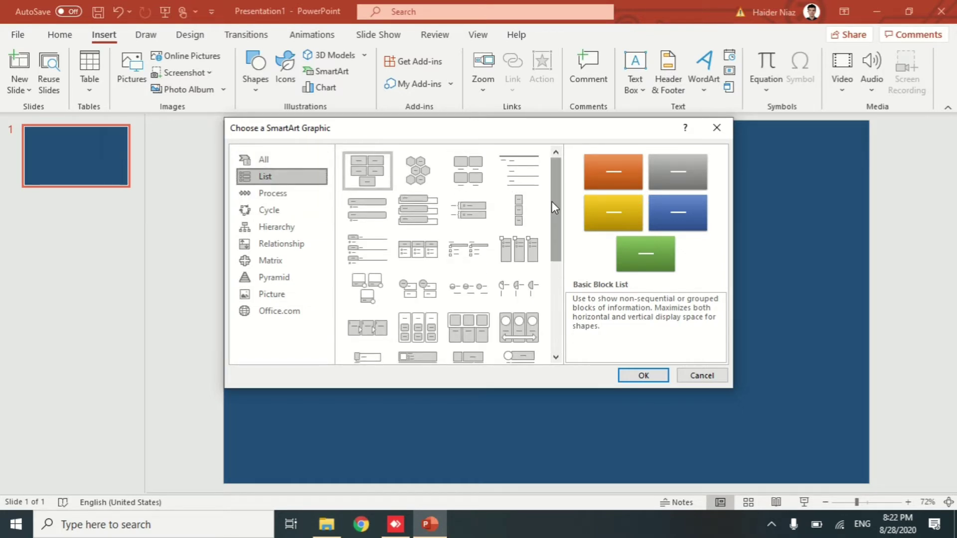
pyautogui.scroll(-3, 488, 227)
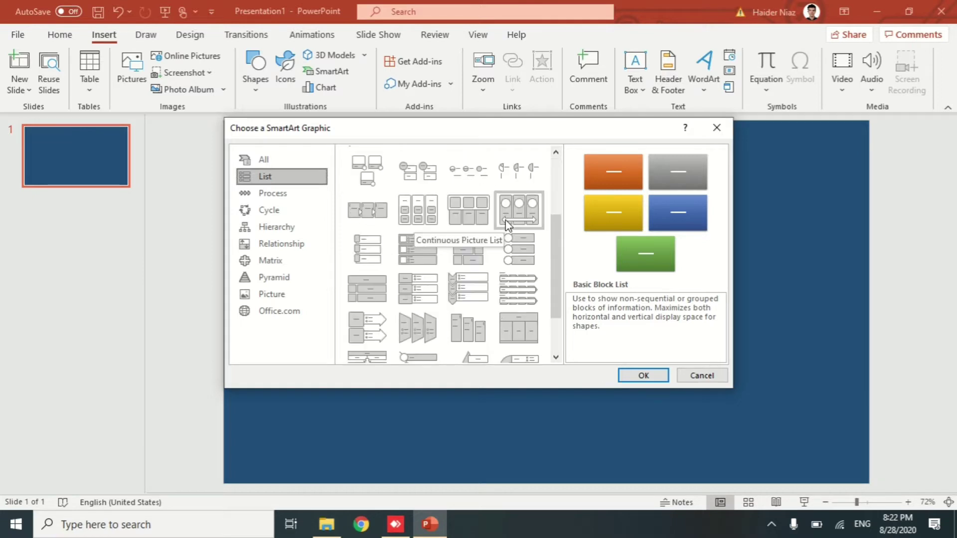
pyautogui.click(427, 331)
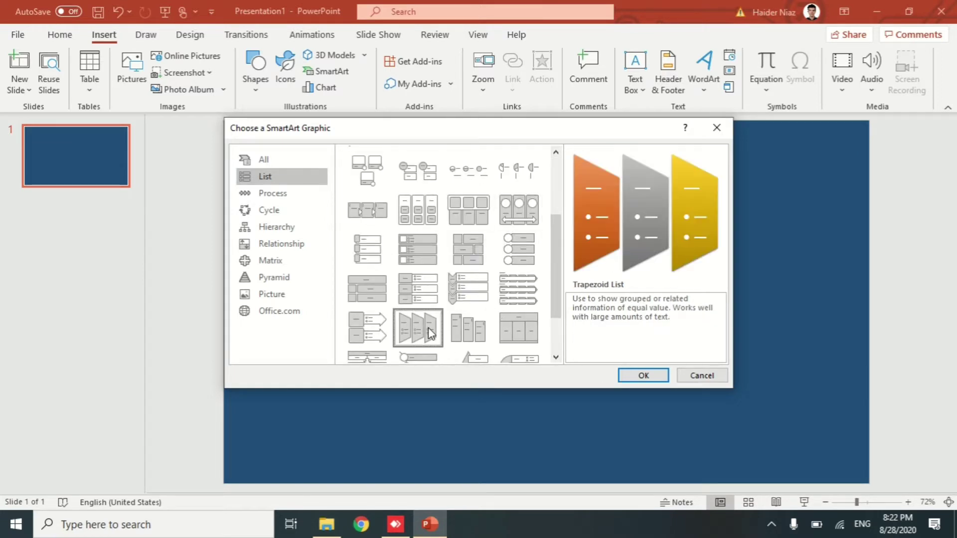
pyautogui.click(642, 376)
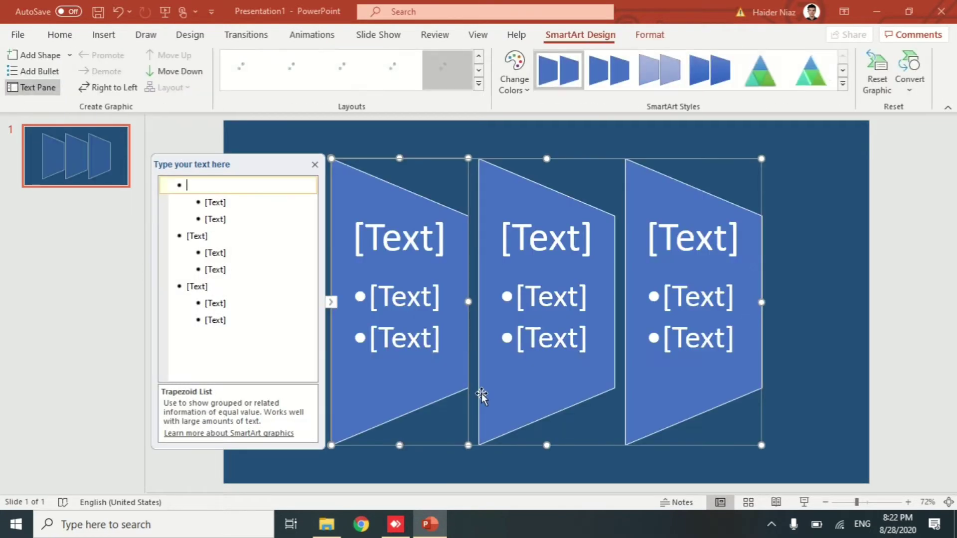
# Step: Widen the Trapezoid List graphic rightward and shift it left to span most of the slide
pyautogui.moveTo(762, 301); pyautogui.dragTo(830, 301)
pyautogui.moveTo(339, 278); pyautogui.dragTo(309, 278)
pyautogui.moveTo(801, 299); pyautogui.dragTo(821, 301)
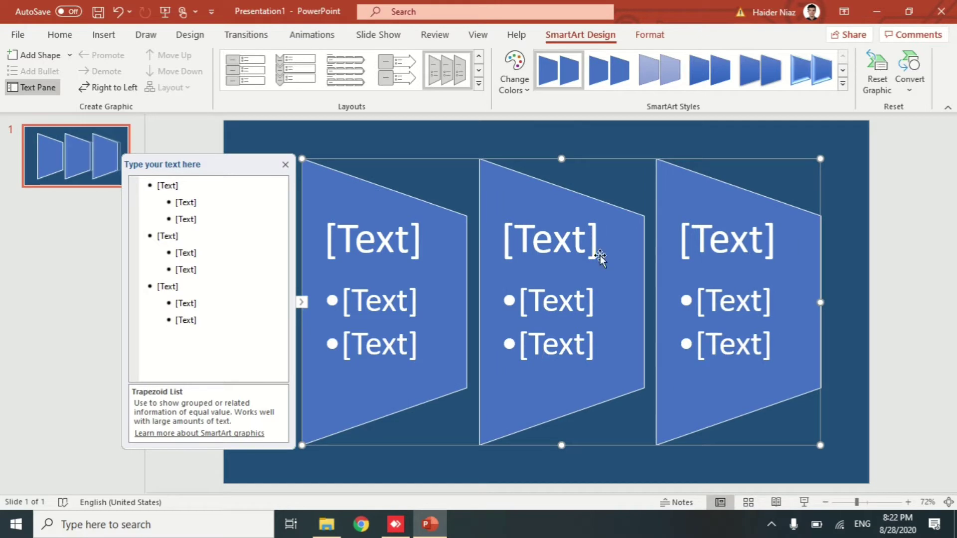
# Step: Enter 'Sample Text' as the first trapezoid's heading and two bullets, deleting the empty third bullet
pyautogui.click(193, 185)
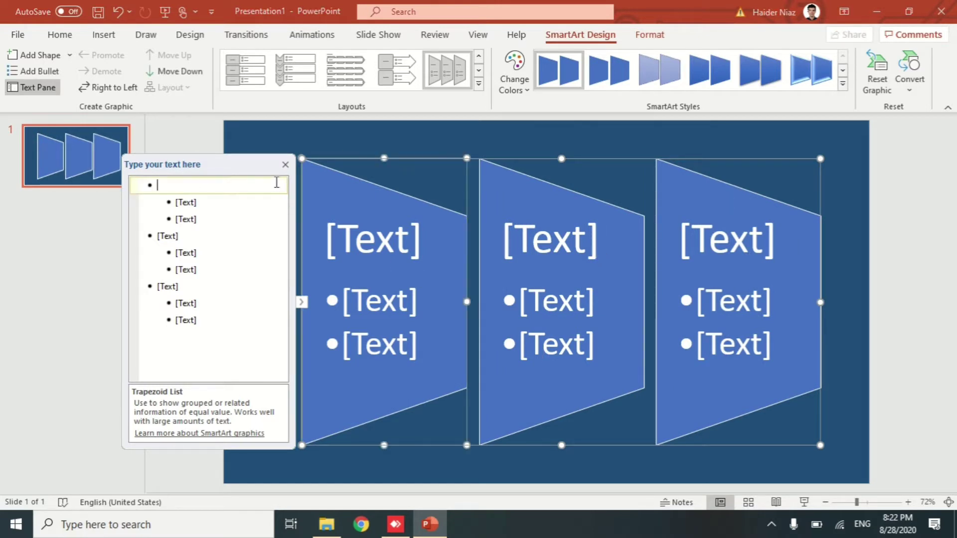
pyautogui.write('Sample Tect')
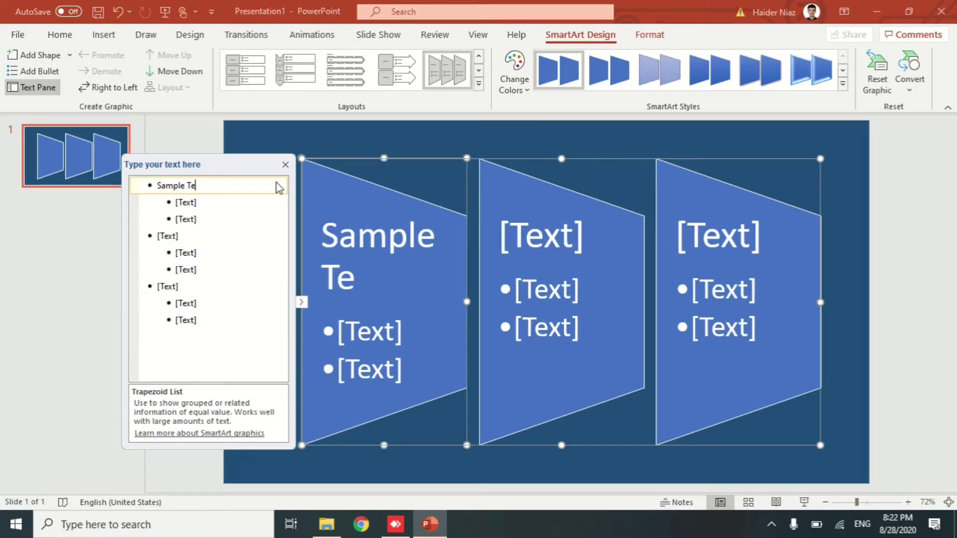
pyautogui.press('BackSpace')
pyautogui.press('BackSpace')
pyautogui.write('xt')
pyautogui.click(235, 201)
pyautogui.write('Sample Text')
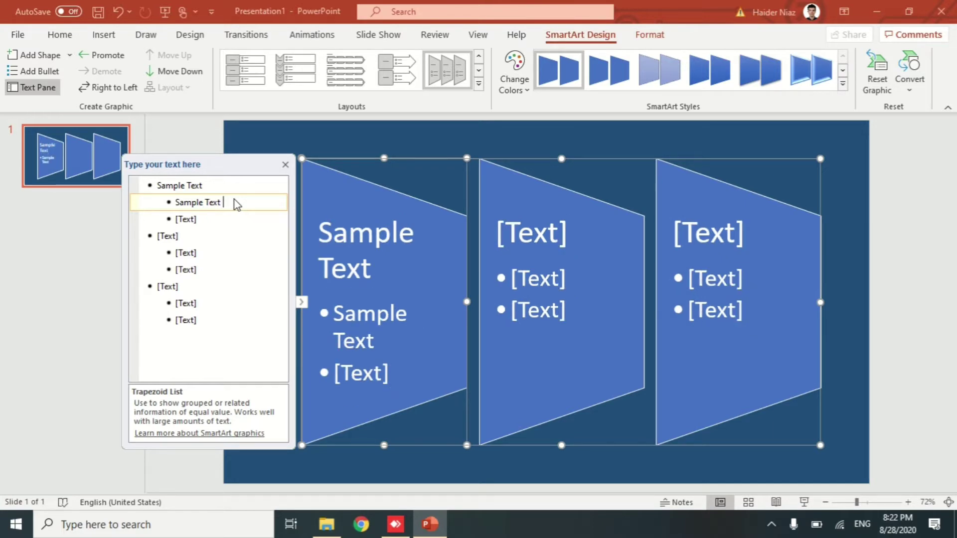
pyautogui.press('Return')
pyautogui.write('Sa')
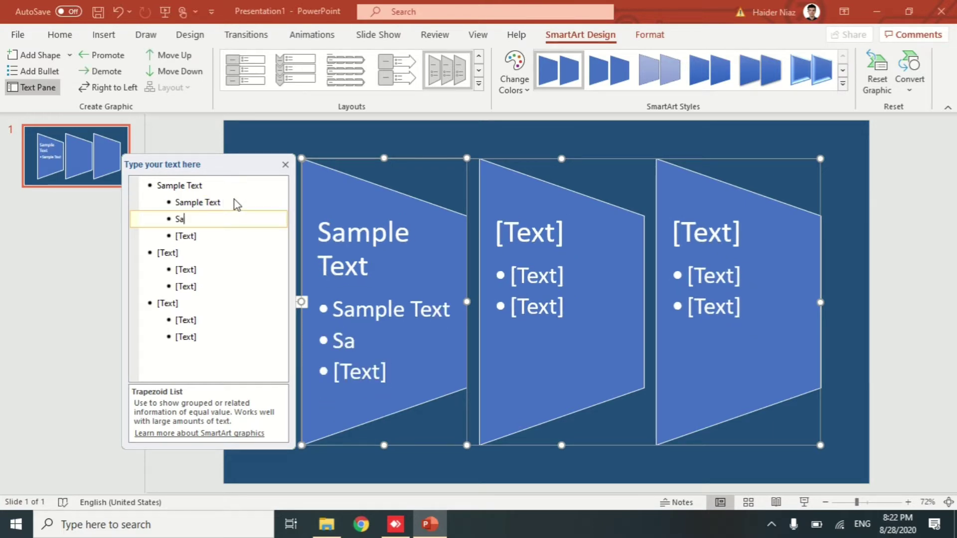
pyautogui.write('mple Text')
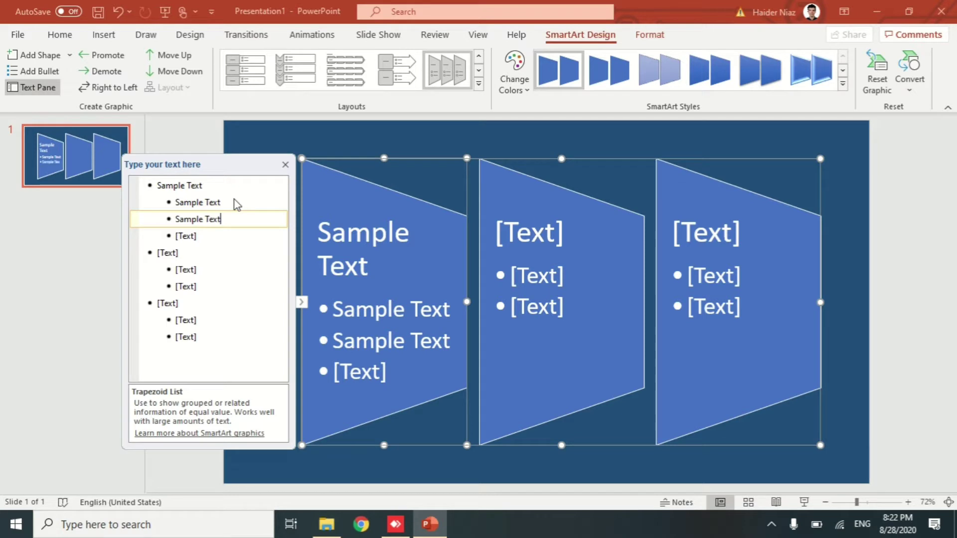
pyautogui.press('Delete')
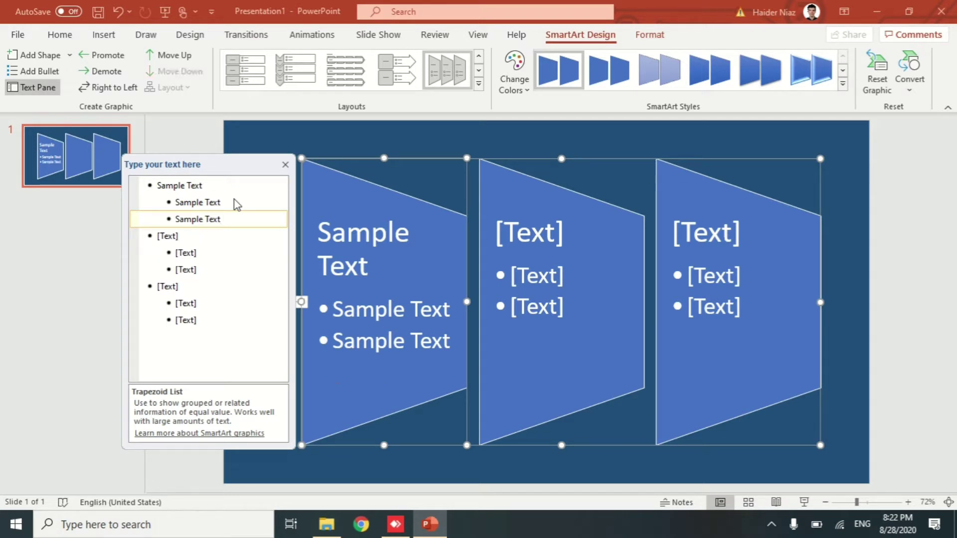
# Step: Paste the three 'Sample Text' lines into the second group and remove its extra empty bullet
pyautogui.moveTo(224, 219); pyautogui.dragTo(148, 185)
pyautogui.hotkey('ctrl', 'c')
pyautogui.moveTo(169, 236); pyautogui.dragTo(224, 256)
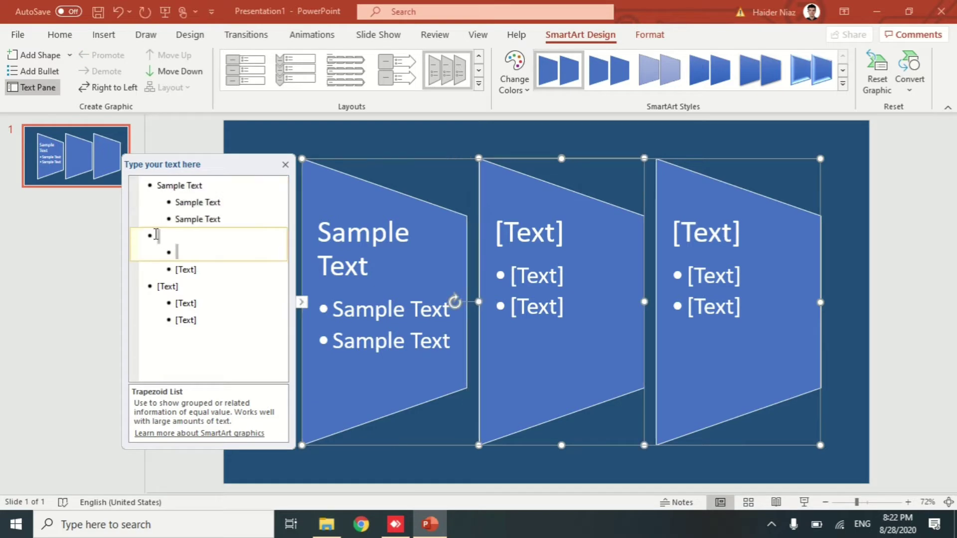
pyautogui.hotkey('ctrl', 'v')
pyautogui.click(220, 286)
pyautogui.press('BackSpace')
pyautogui.press('BackSpace')
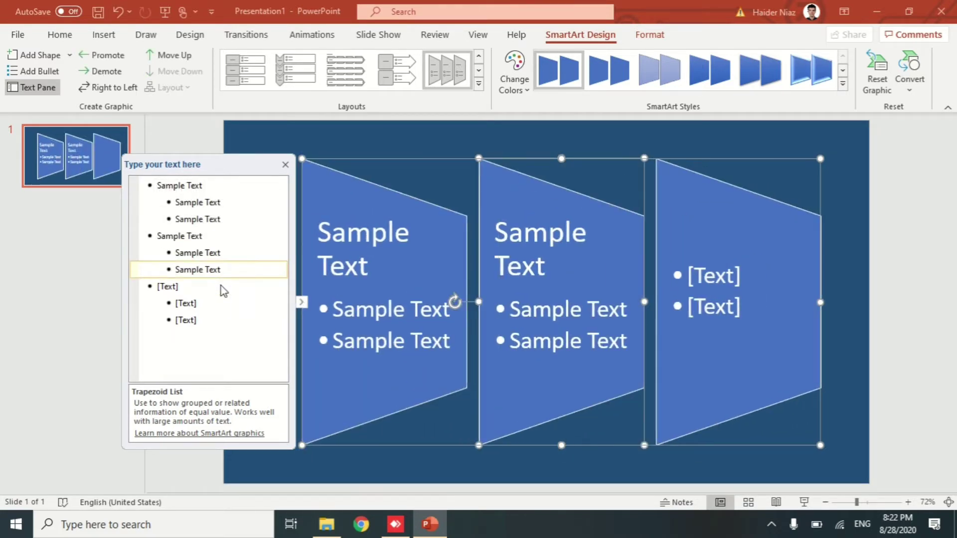
# Step: Type 'Sample Text' into the third shape's heading and bullets, plus a stray new bullet
pyautogui.click(214, 289)
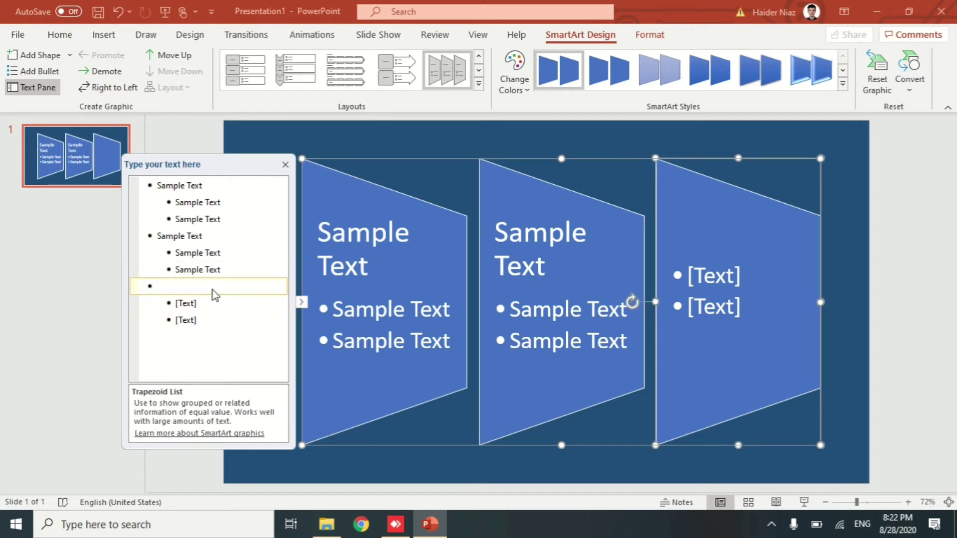
pyautogui.write('Sample Text')
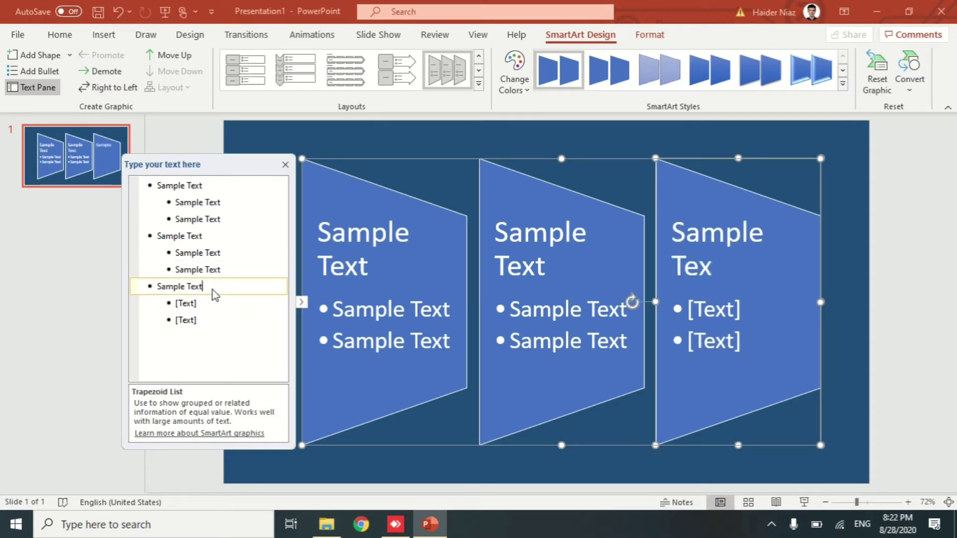
pyautogui.click(207, 301)
pyautogui.write('Sample Text')
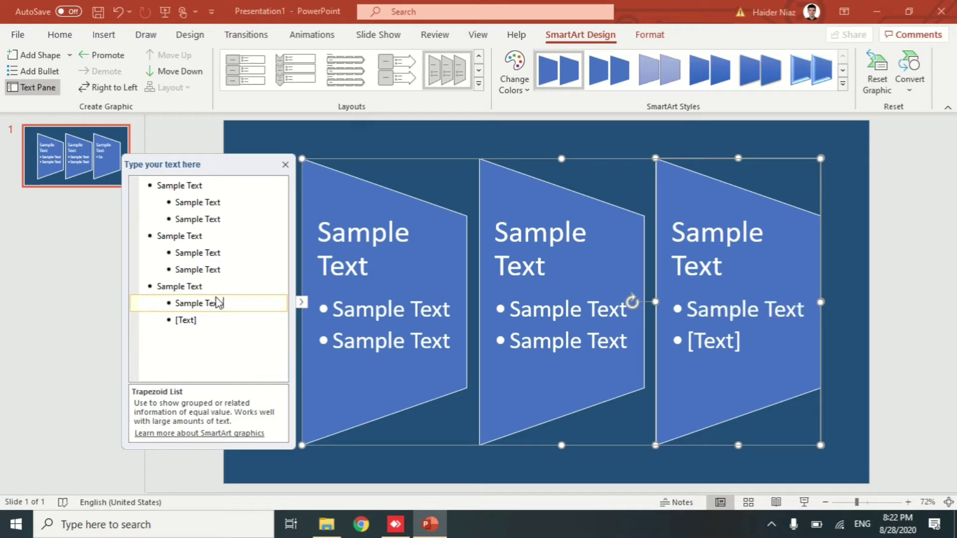
pyautogui.click(204, 325)
pyautogui.write('Sample ')
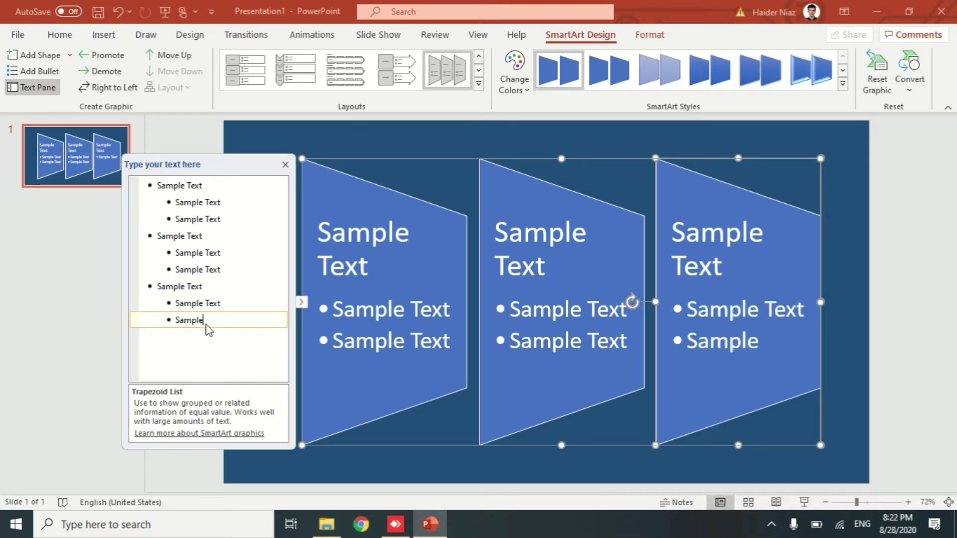
pyautogui.write('xt')
pyautogui.press('Return')
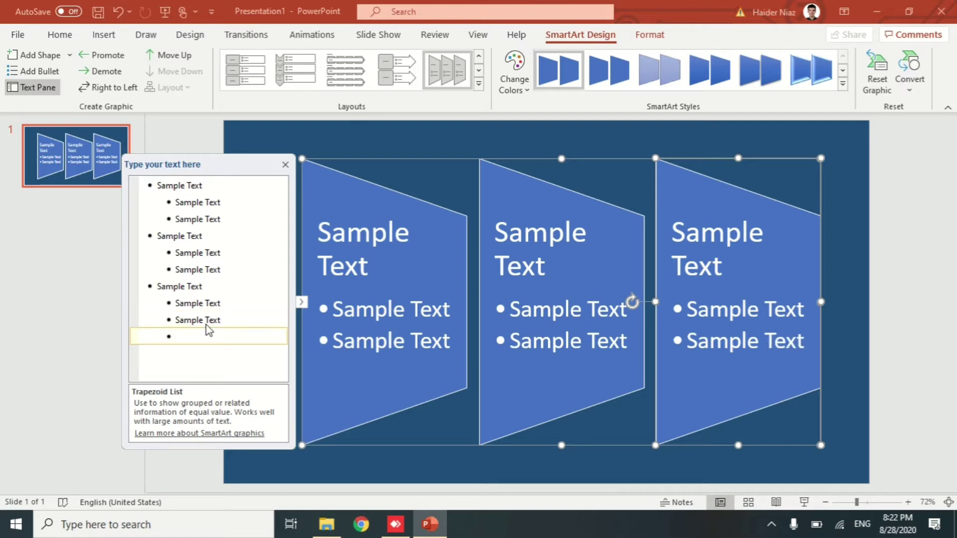
pyautogui.write('adad')
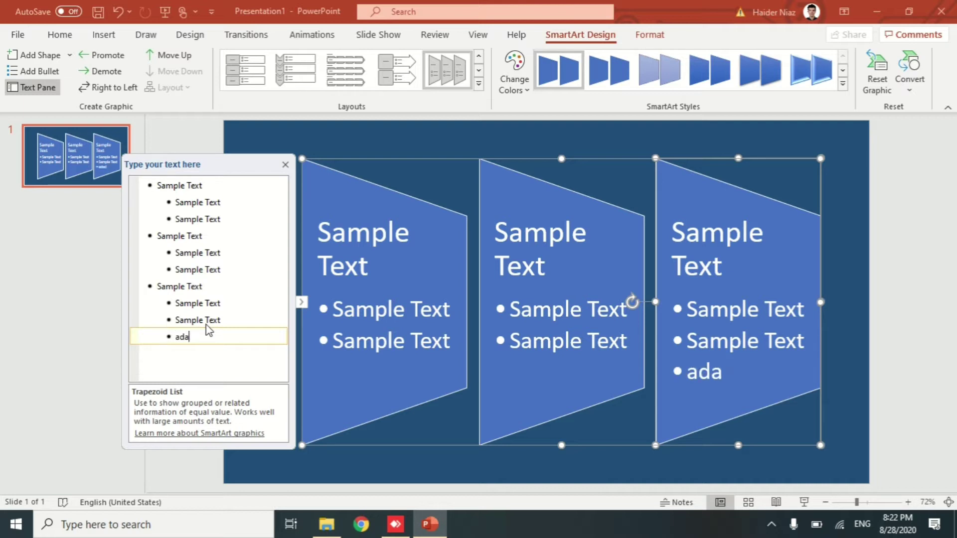
# Step: Remove the stray empty bullet lines so only three trapezoids remain
pyautogui.press('Return')
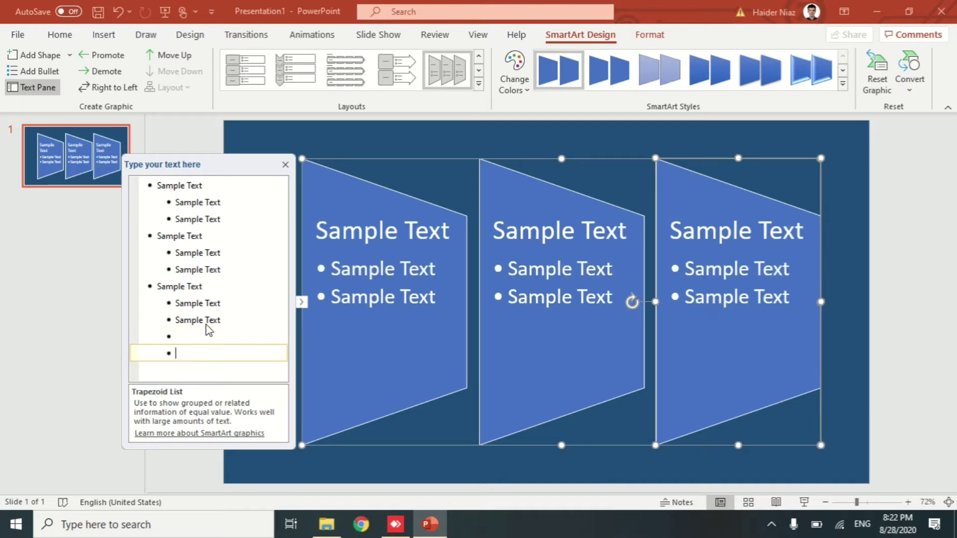
pyautogui.hotkey('shift', 'Tab')
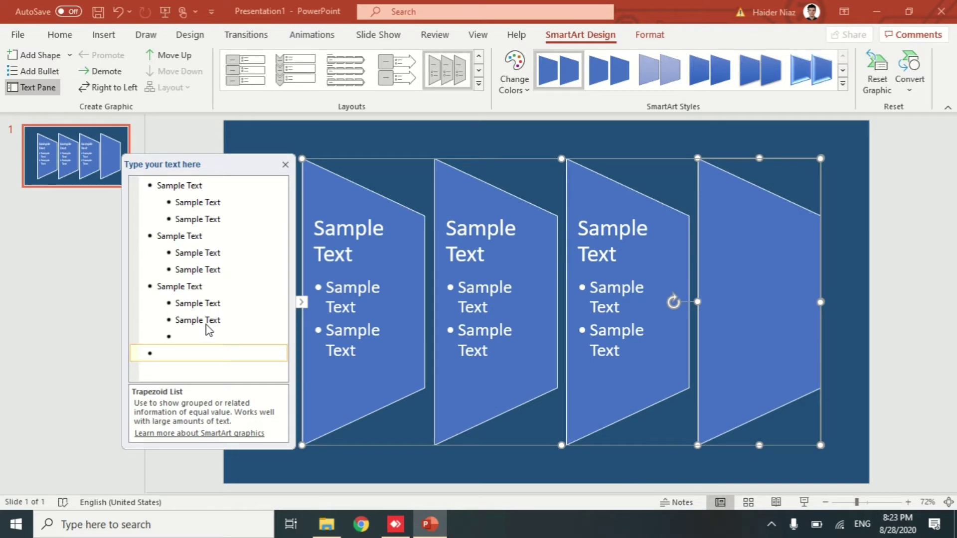
pyautogui.press('Up')
pyautogui.press('BackSpace')
pyautogui.press('Down')
pyautogui.press('Tab')
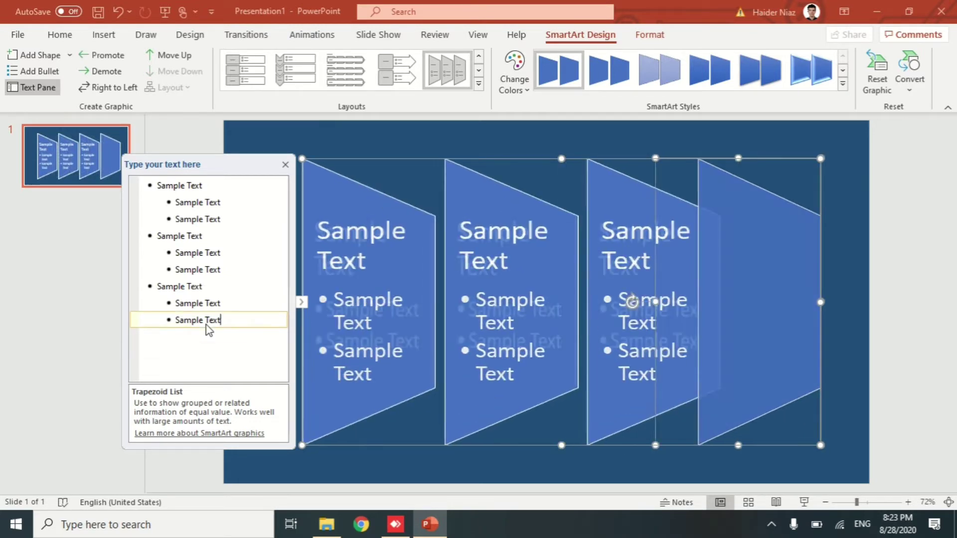
pyautogui.hotkey('shift', 'Tab')
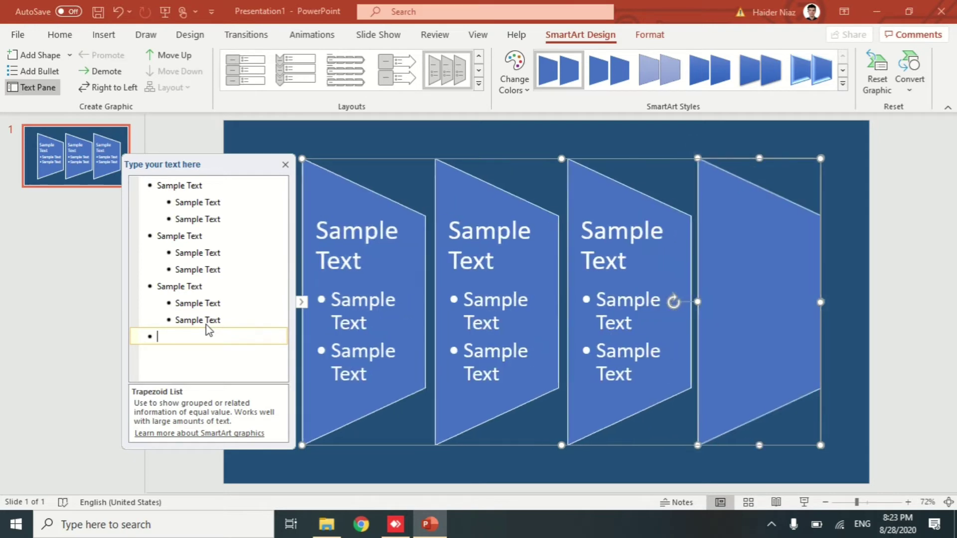
pyautogui.press('Tab')
pyautogui.hotkey('shift', 'Tab')
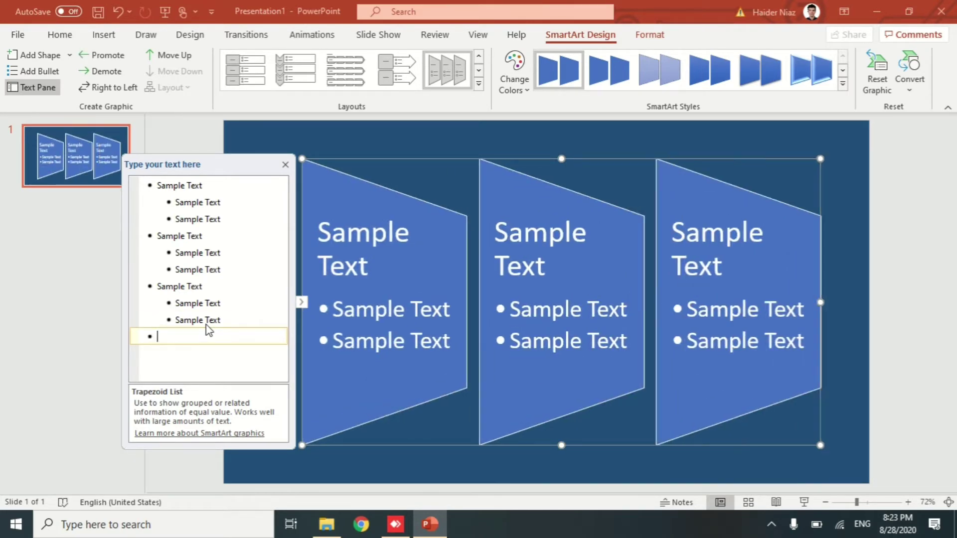
pyautogui.press('BackSpace')
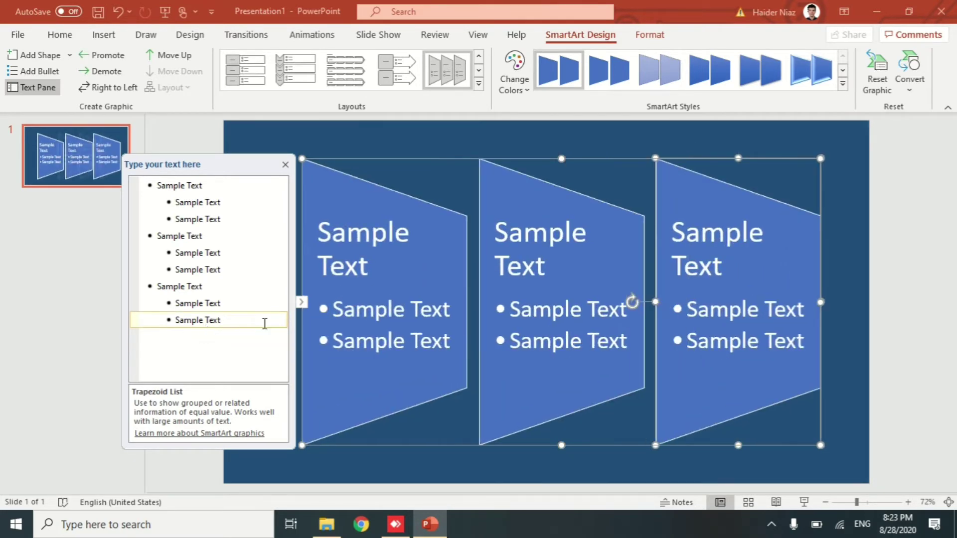
# Step: Apply the Colorful yellow, green and blue color scheme to the trapezoids and deselect them
pyautogui.click(515, 65)
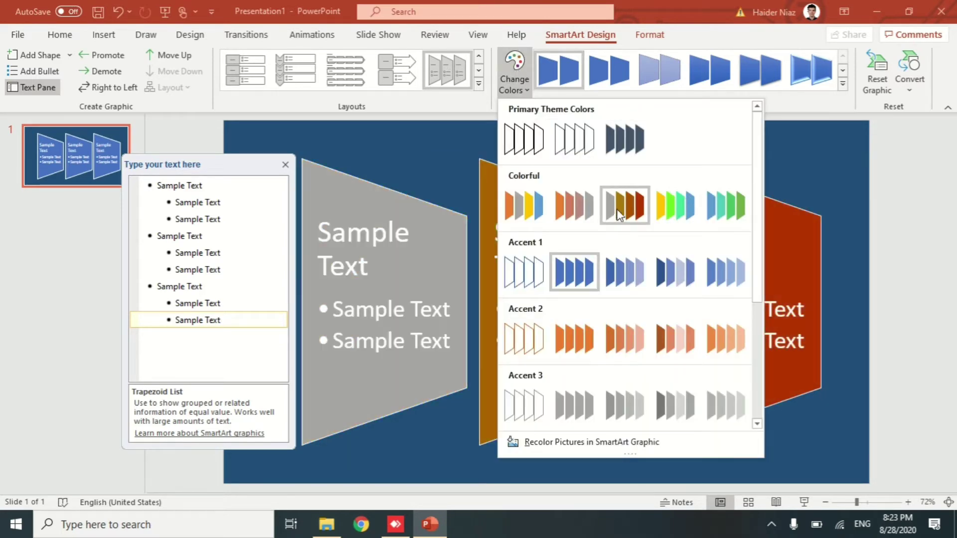
pyautogui.click(674, 206)
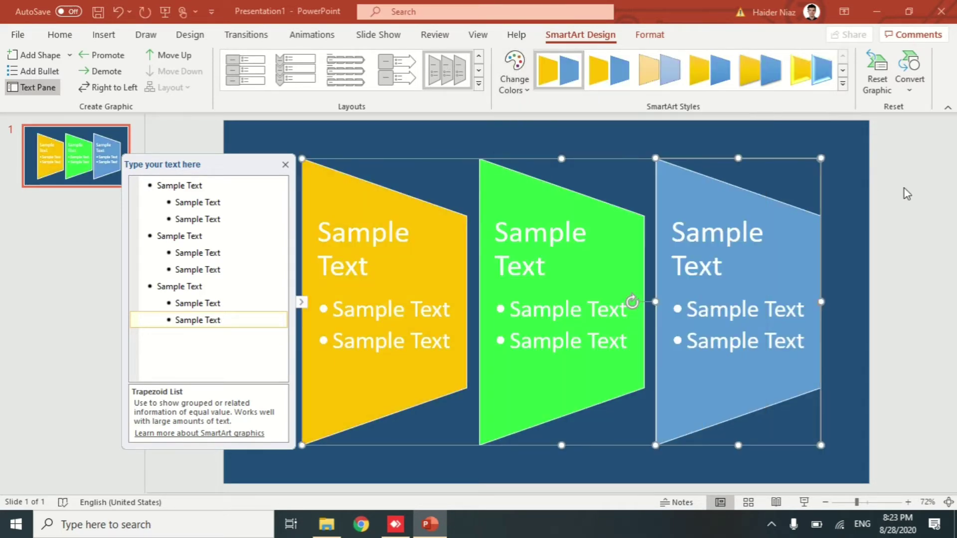
pyautogui.click(905, 198)
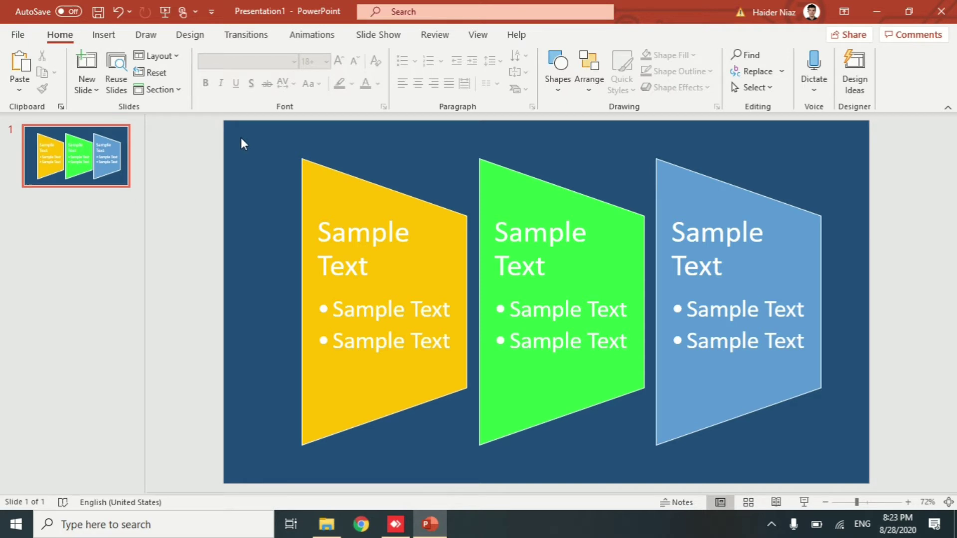
# Step: Switch the slide background to a solid White fill
pyautogui.click(190, 37)
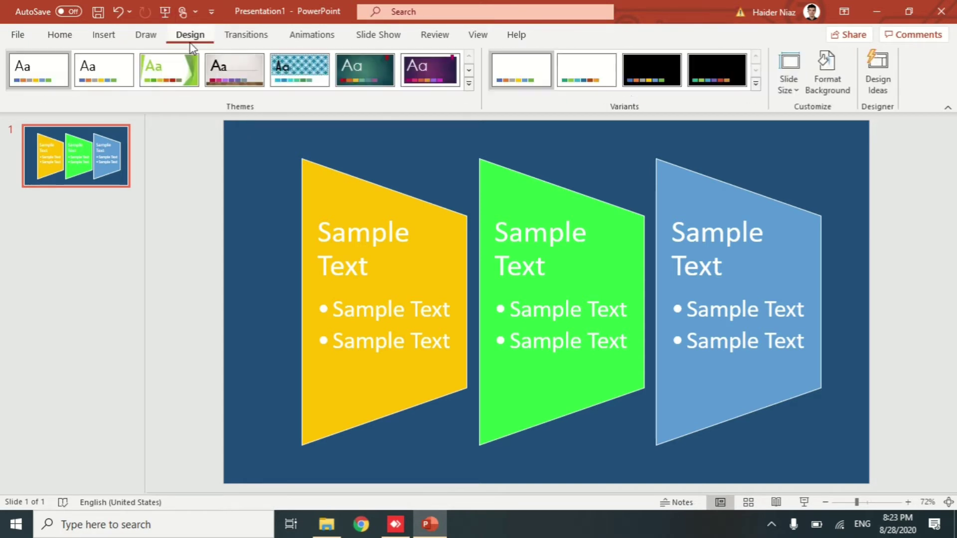
pyautogui.click(826, 75)
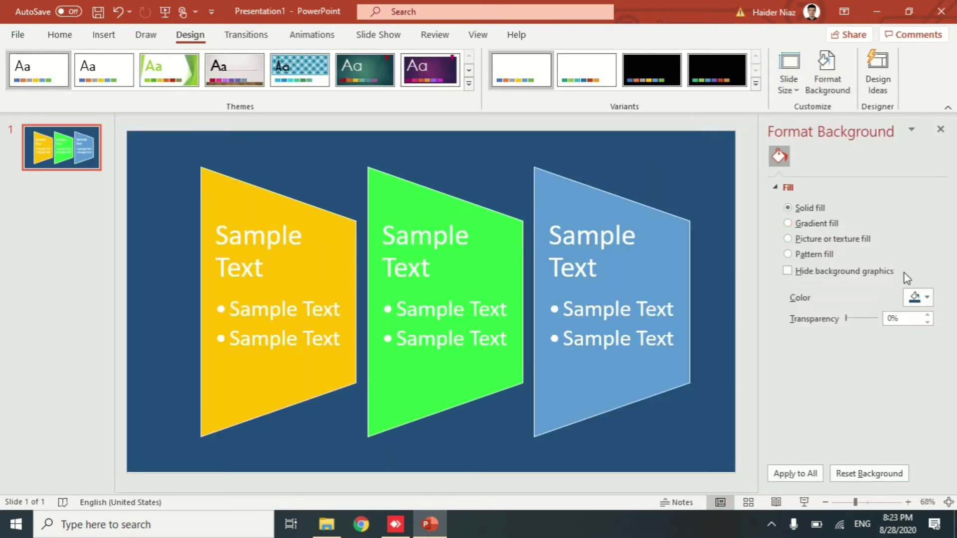
pyautogui.click(922, 299)
pyautogui.click(841, 350)
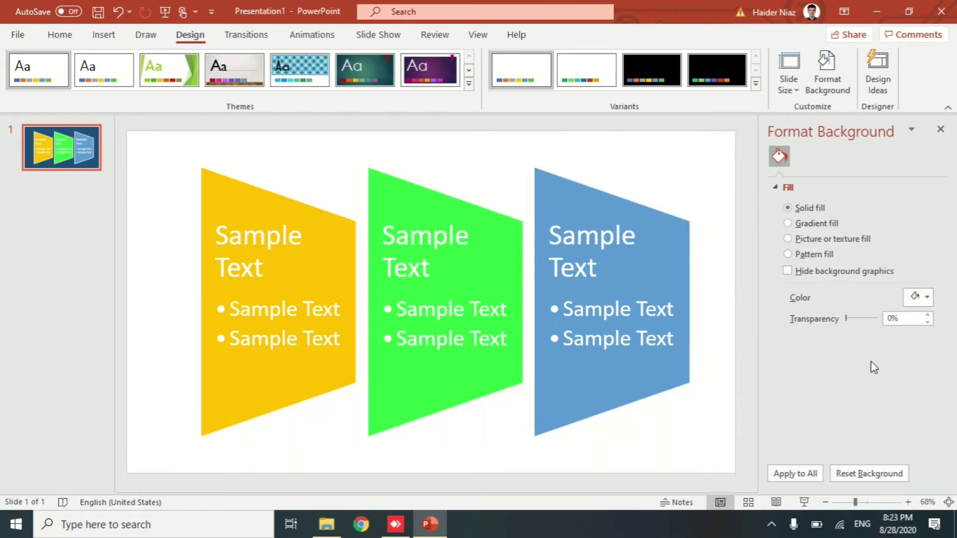
pyautogui.click(941, 129)
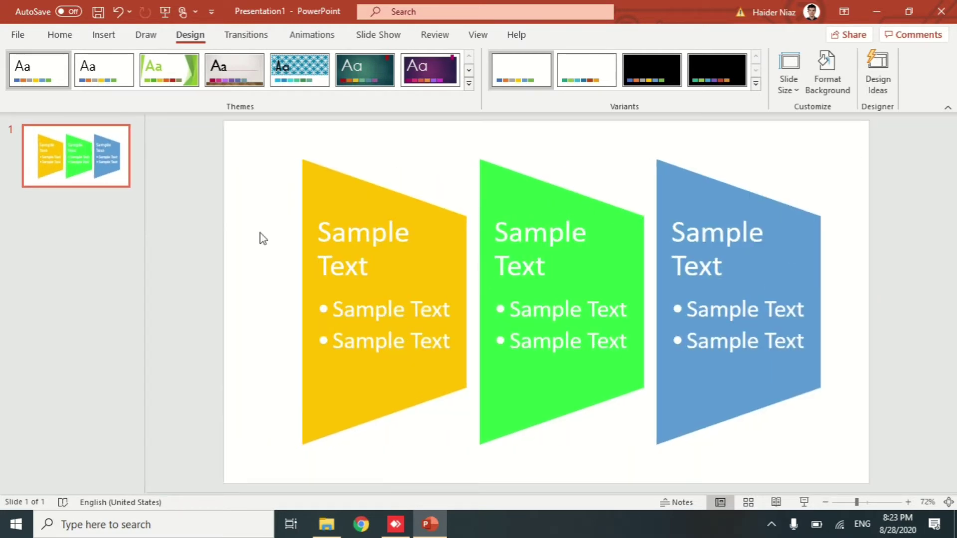
pyautogui.click(376, 176)
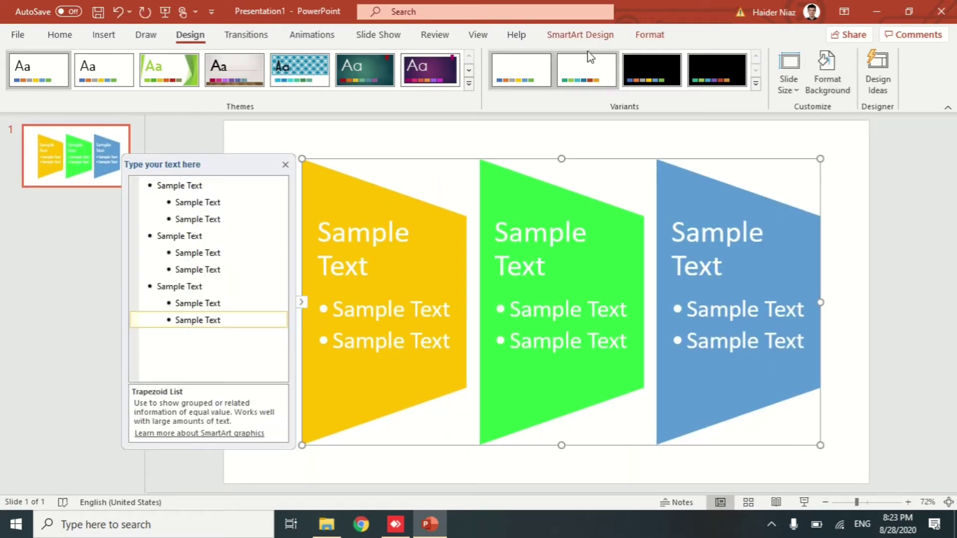
# Step: Recolor the trapezoids with the Colorful blue-green scheme and apply a flat Best Match style
pyautogui.click(590, 35)
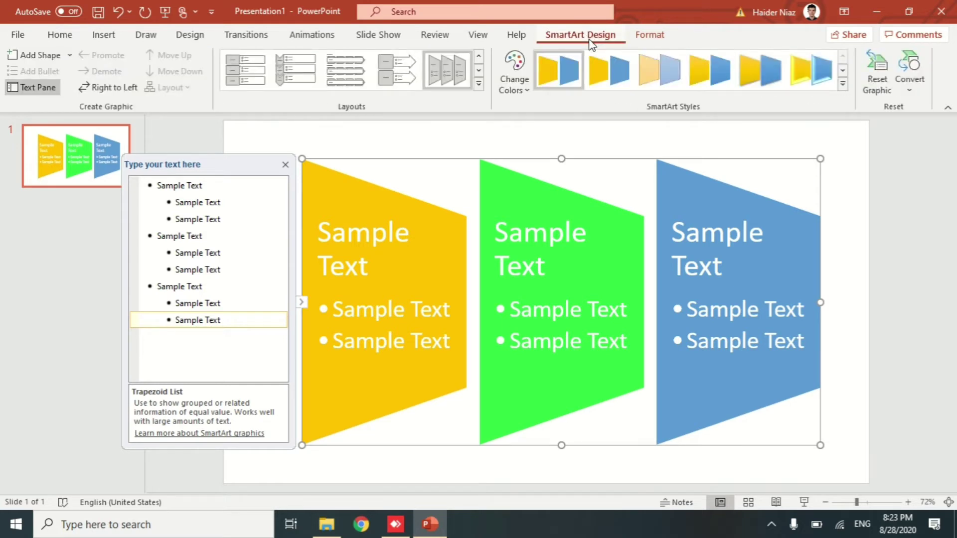
pyautogui.click(516, 80)
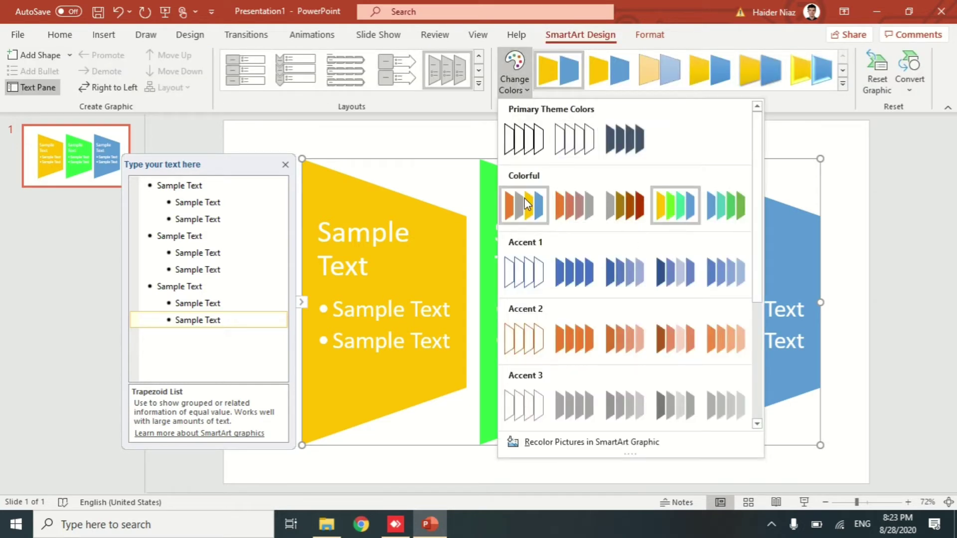
pyautogui.click(739, 207)
pyautogui.click(820, 78)
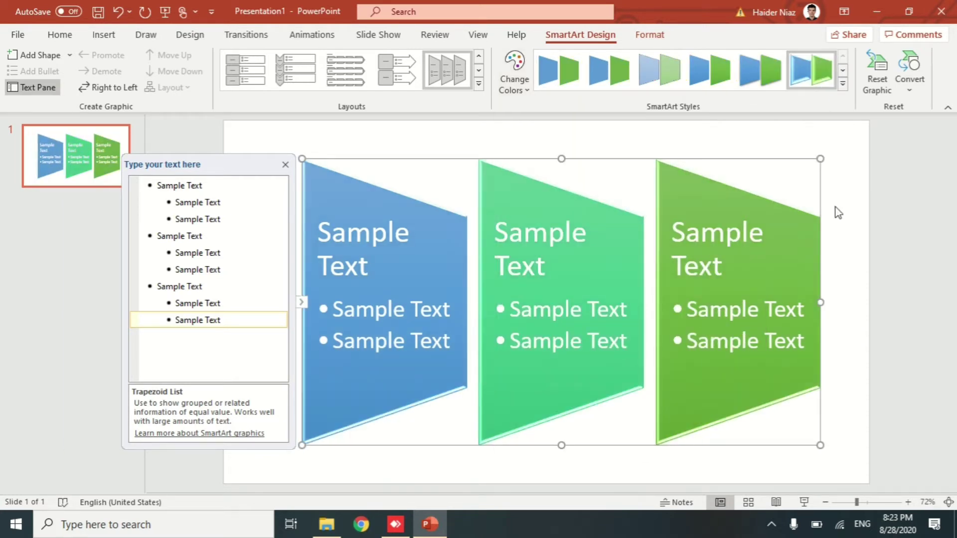
pyautogui.click(842, 86)
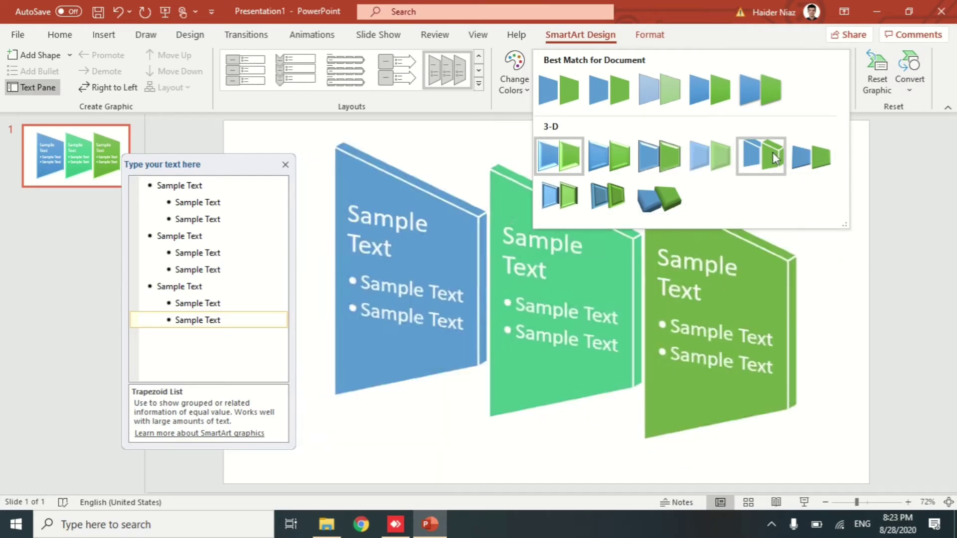
pyautogui.click(744, 106)
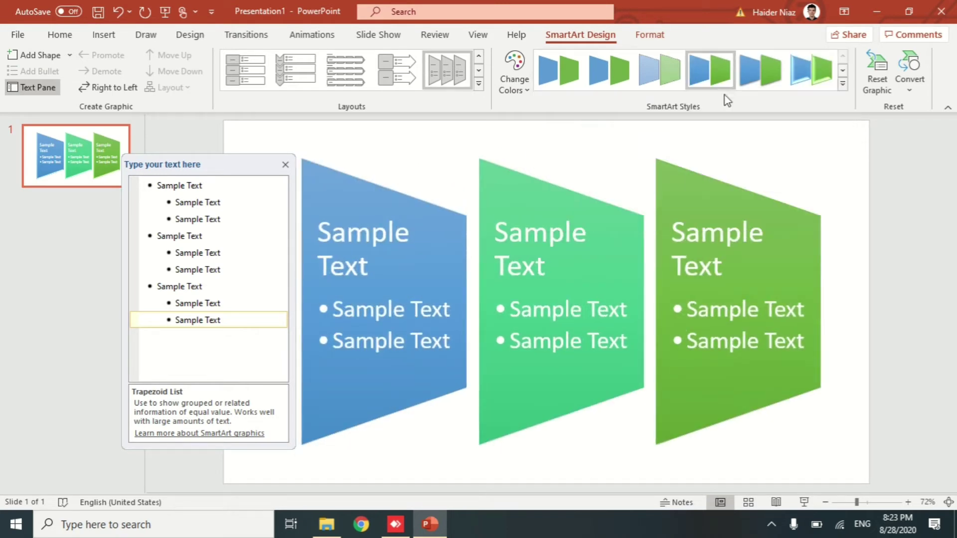
pyautogui.click(102, 176)
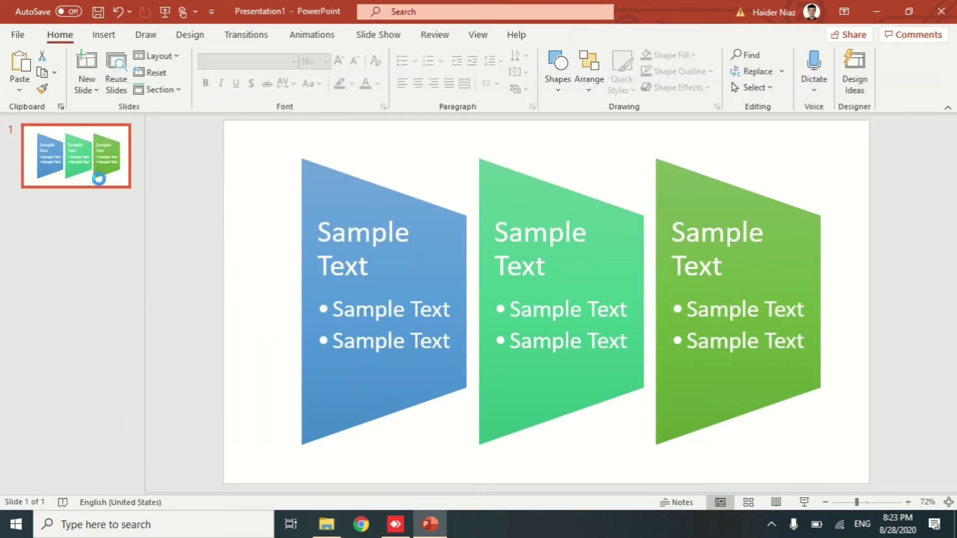
# Step: Paste a copy of slide 1 as slide 2
pyautogui.click(96, 211)
pyautogui.hotkey('ctrl', 'v')
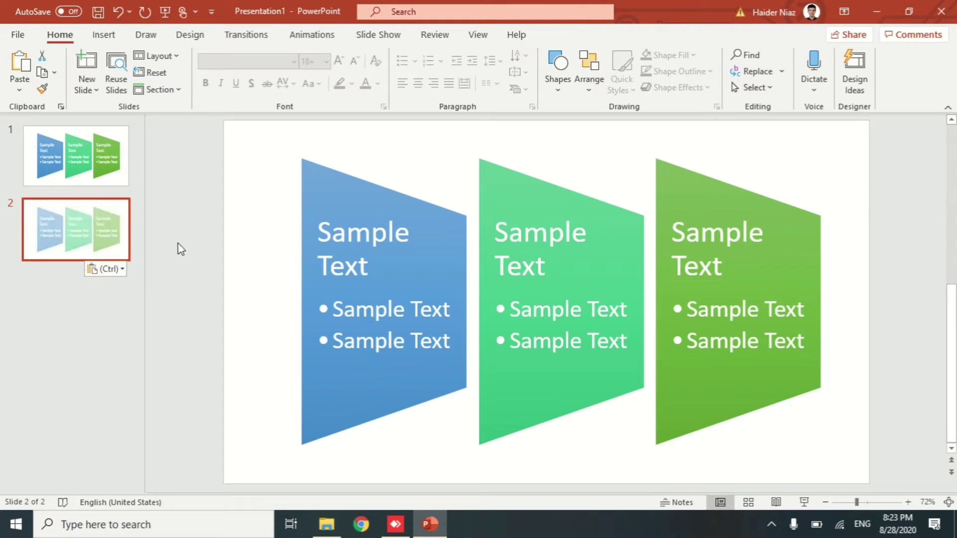
pyautogui.click(460, 225)
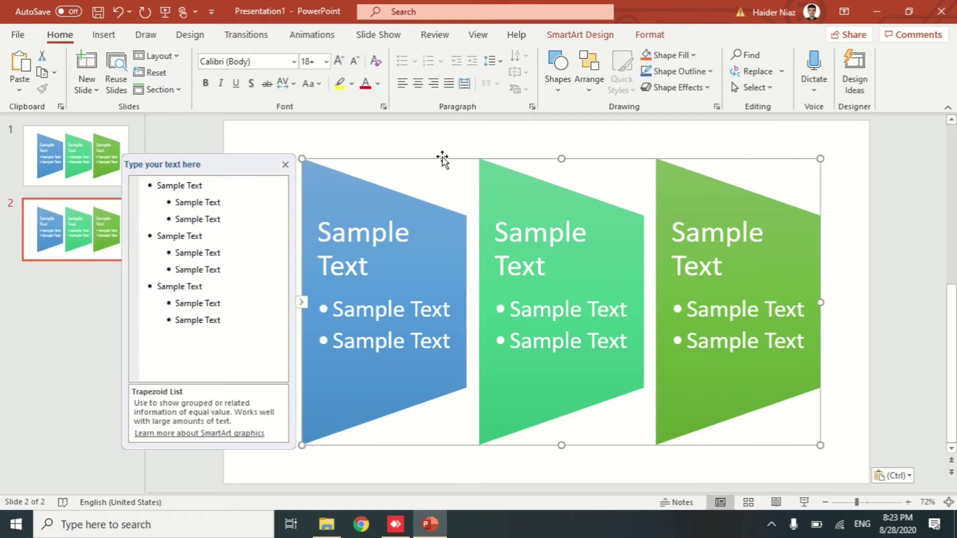
# Step: Switch slide 2's SmartArt to the Process category's Ascending Picture Accent Process layout
pyautogui.click(598, 42)
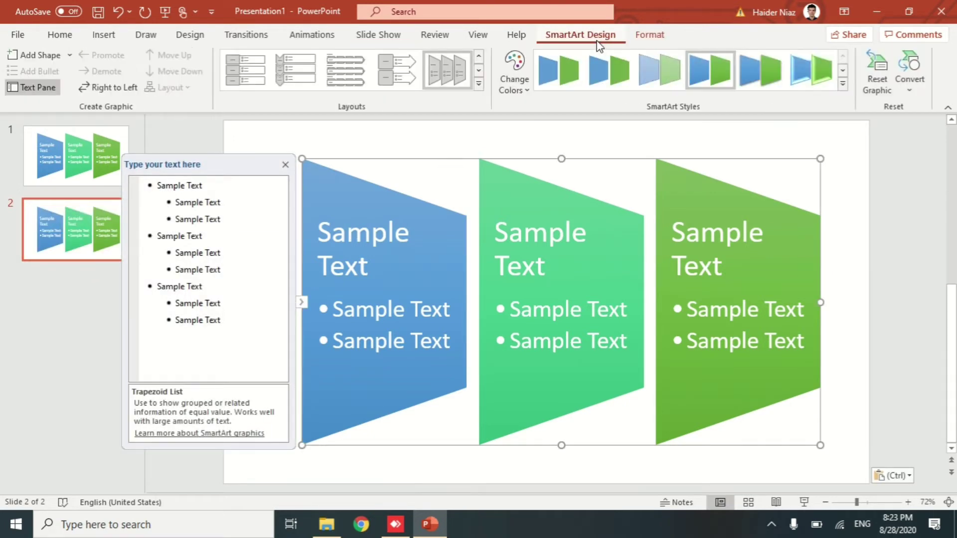
pyautogui.click(479, 84)
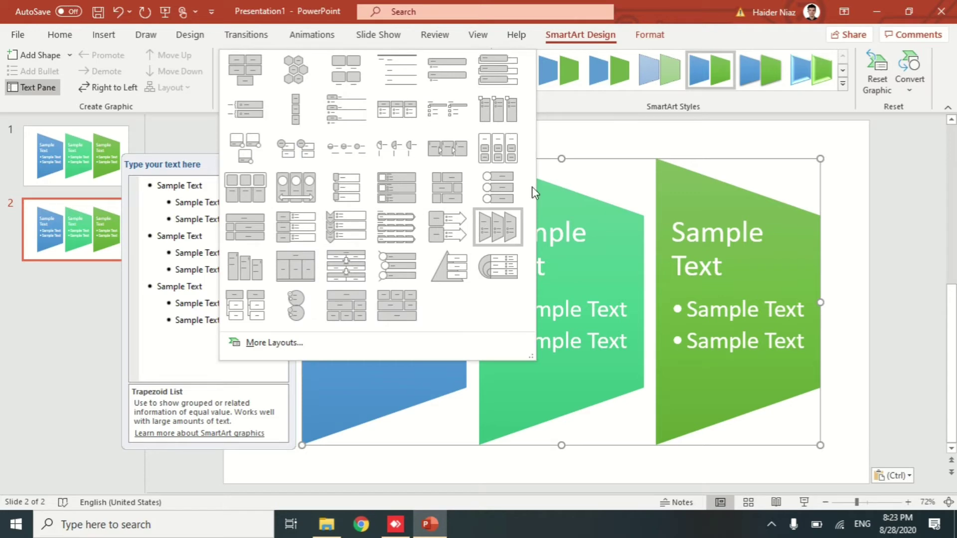
pyautogui.click(302, 342)
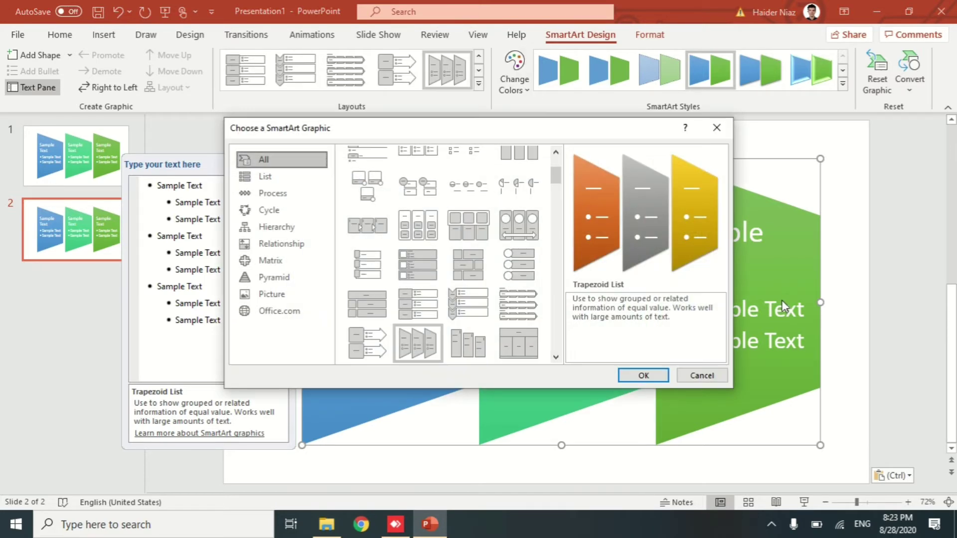
pyautogui.click(313, 178)
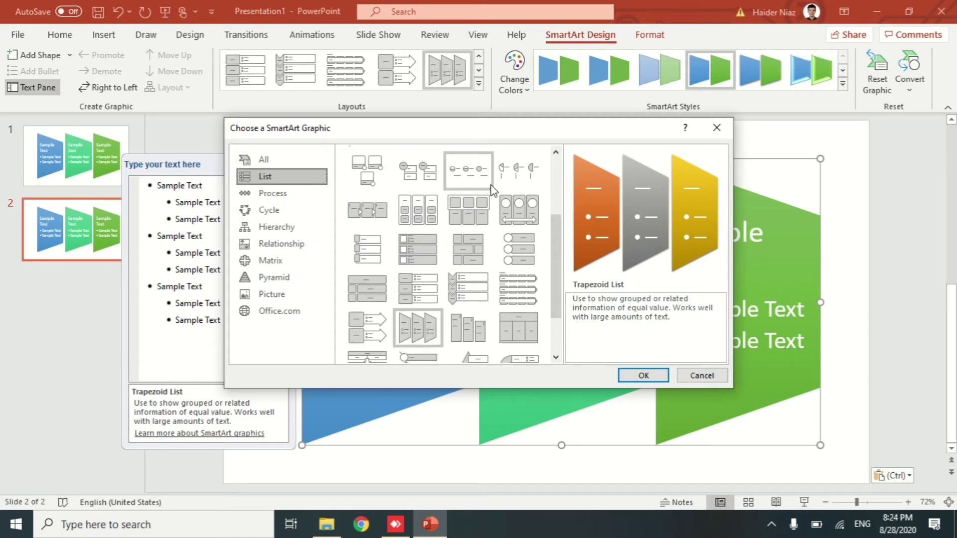
pyautogui.click(324, 198)
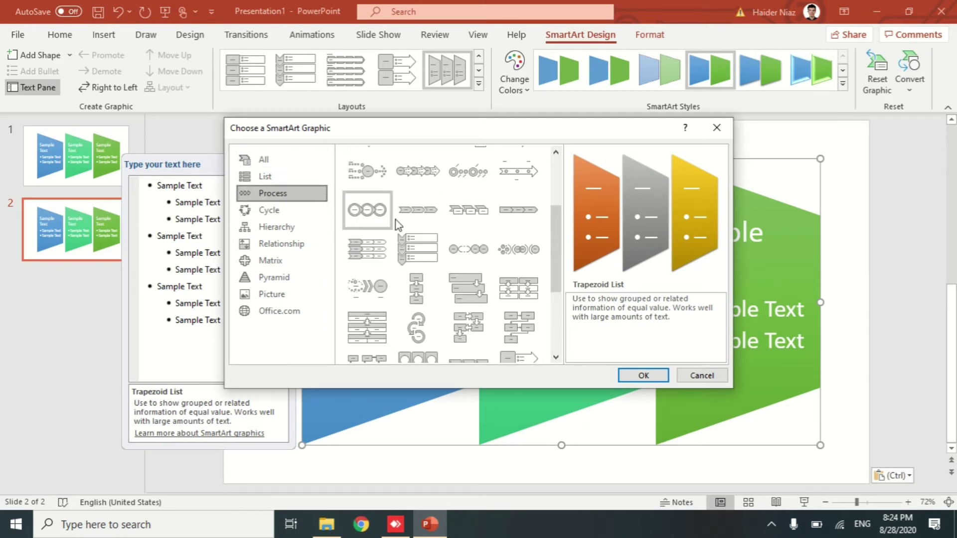
pyautogui.scroll(-3, 521, 317)
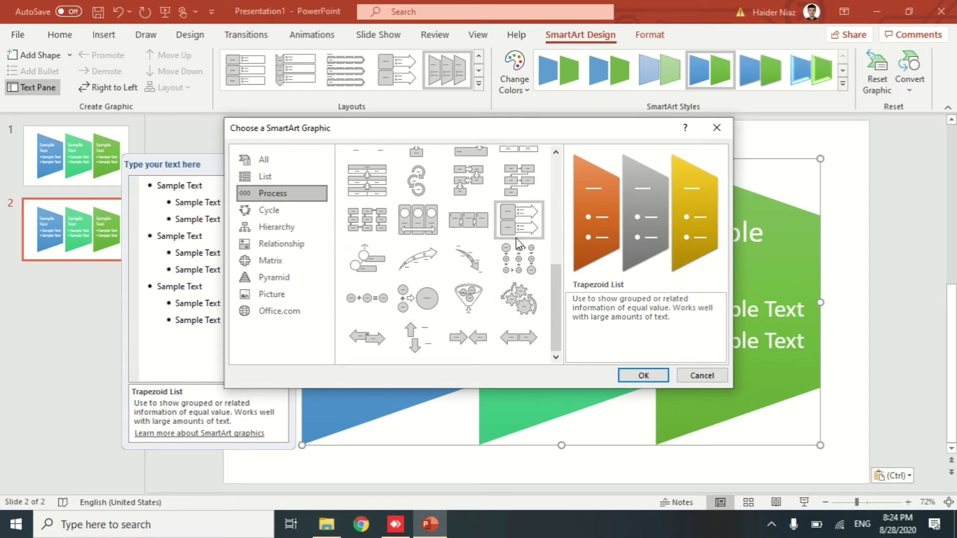
pyautogui.click(367, 260)
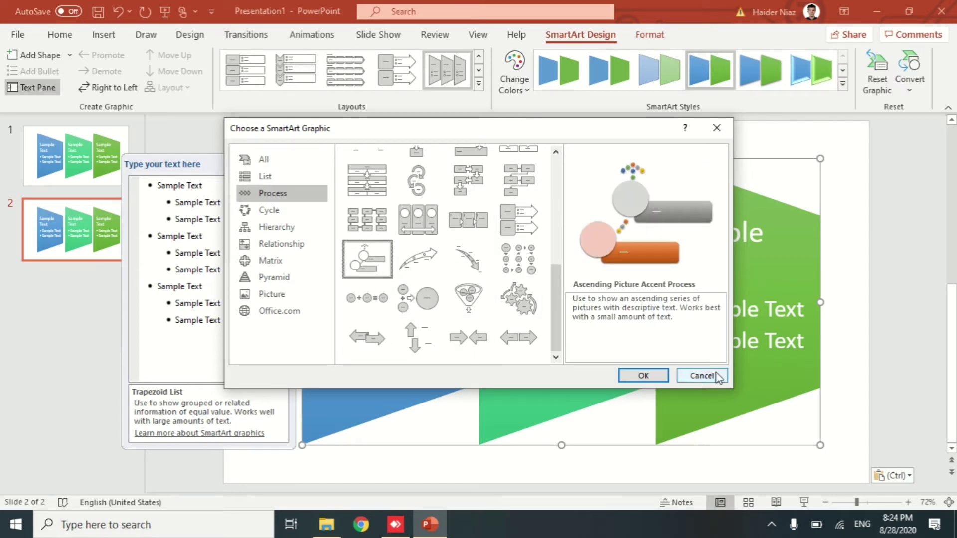
pyautogui.click(642, 375)
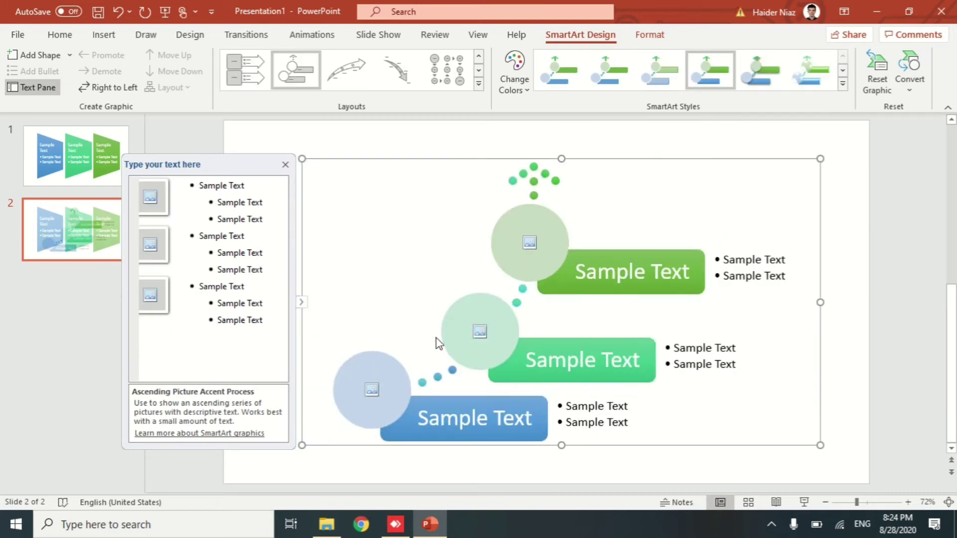
# Step: Enlarge the ascending process graphic on all sides and apply the Colorful yellow, green and blue scheme
pyautogui.moveTo(821, 303); pyautogui.dragTo(835, 303)
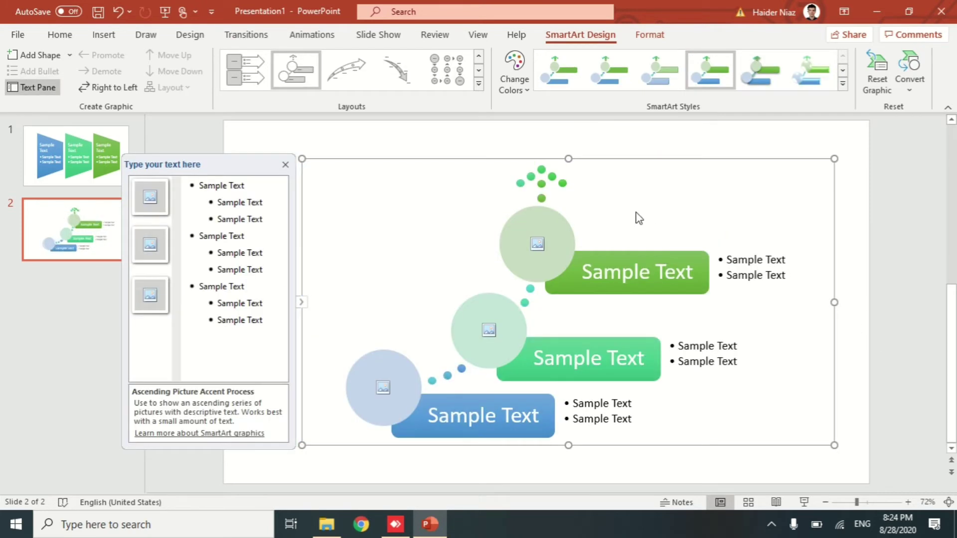
pyautogui.moveTo(571, 159); pyautogui.dragTo(571, 143)
pyautogui.moveTo(302, 286); pyautogui.dragTo(281, 287)
pyautogui.moveTo(814, 295); pyautogui.dragTo(850, 295)
pyautogui.moveTo(565, 444); pyautogui.dragTo(566, 456)
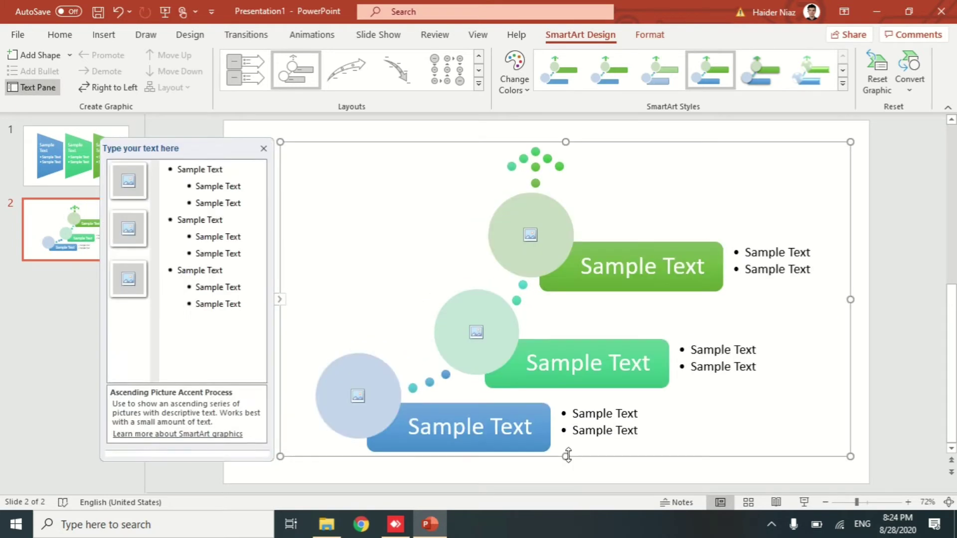
pyautogui.click(521, 77)
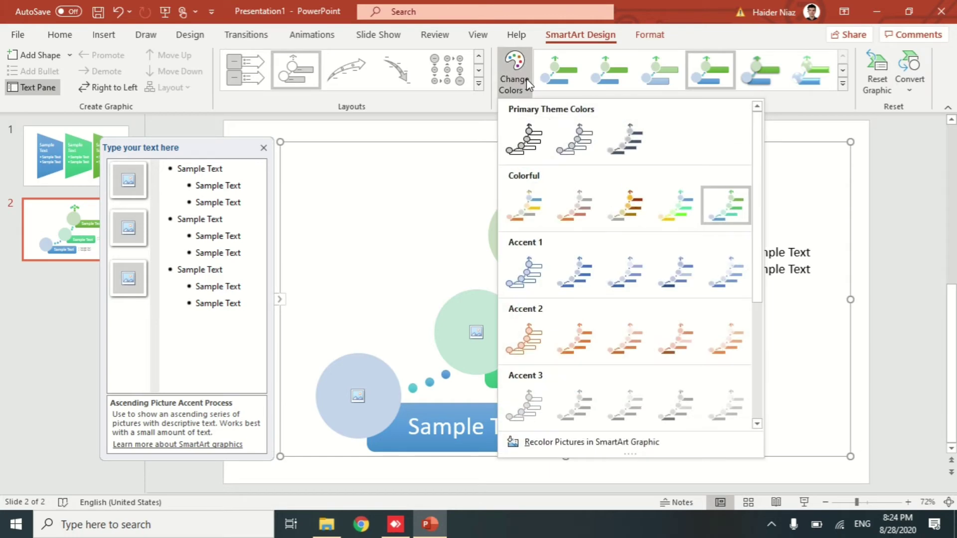
pyautogui.click(677, 205)
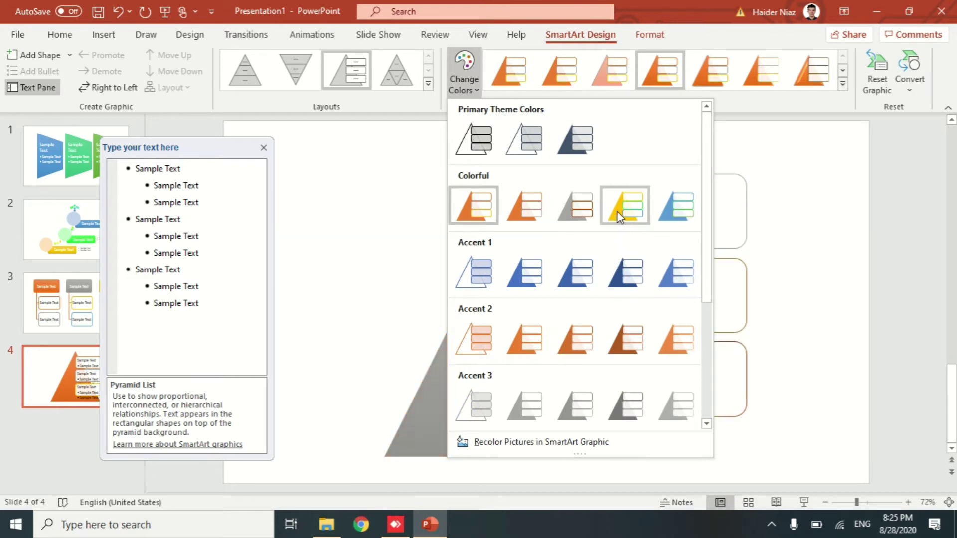
# Step: Apply the dark blue-grey Primary Theme Colors to the pyramid list
pyautogui.click(575, 135)
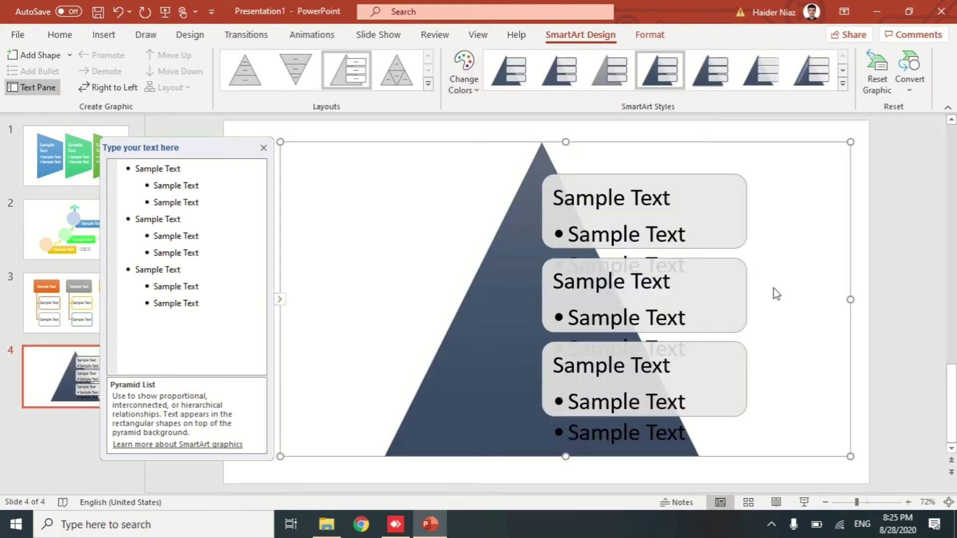
pyautogui.click(640, 433)
pyautogui.moveTo(746, 379); pyautogui.dragTo(793, 385)
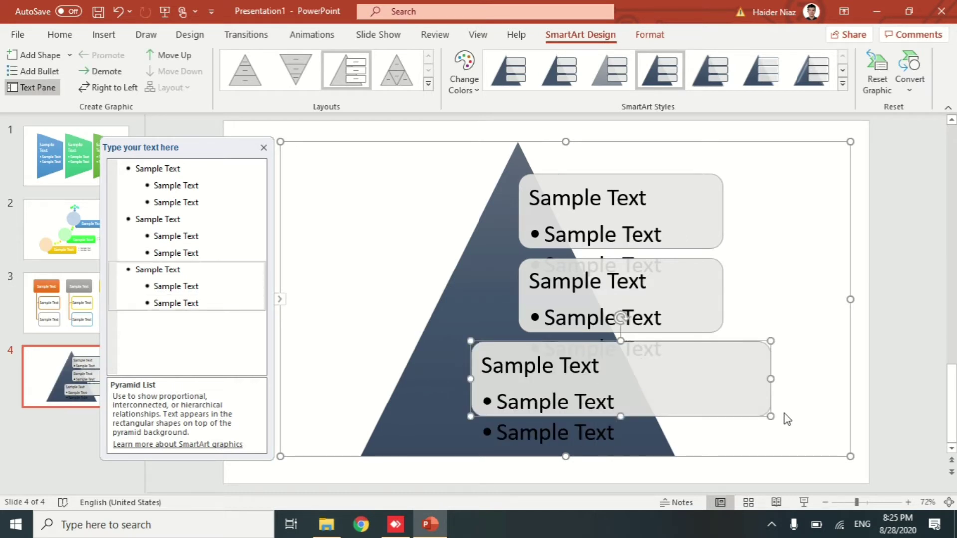
pyautogui.hotkey('ctrl', 'z')
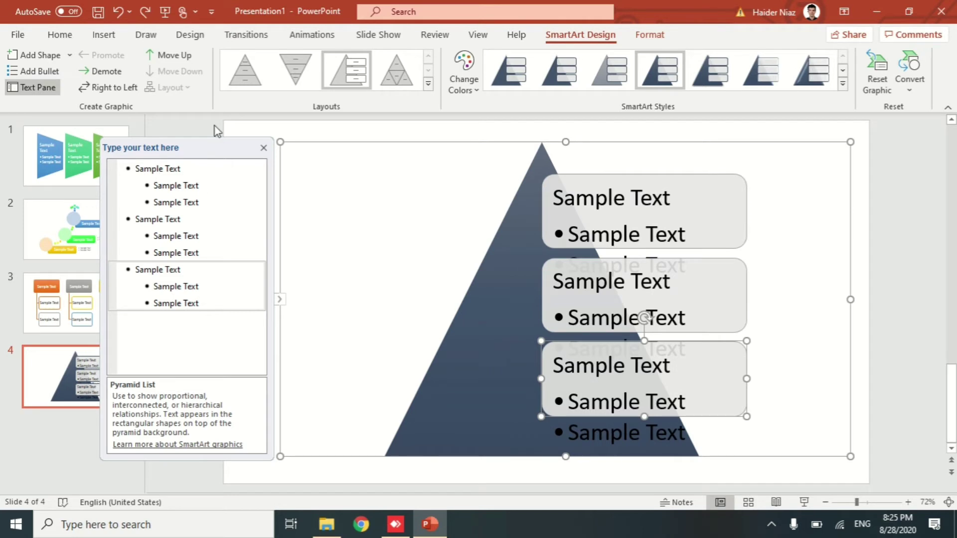
# Step: Decrease the bottom pyramid box's font size by two steps
pyautogui.click(60, 34)
pyautogui.click(354, 62)
pyautogui.click(354, 62)
pyautogui.click(884, 299)
pyautogui.click(810, 302)
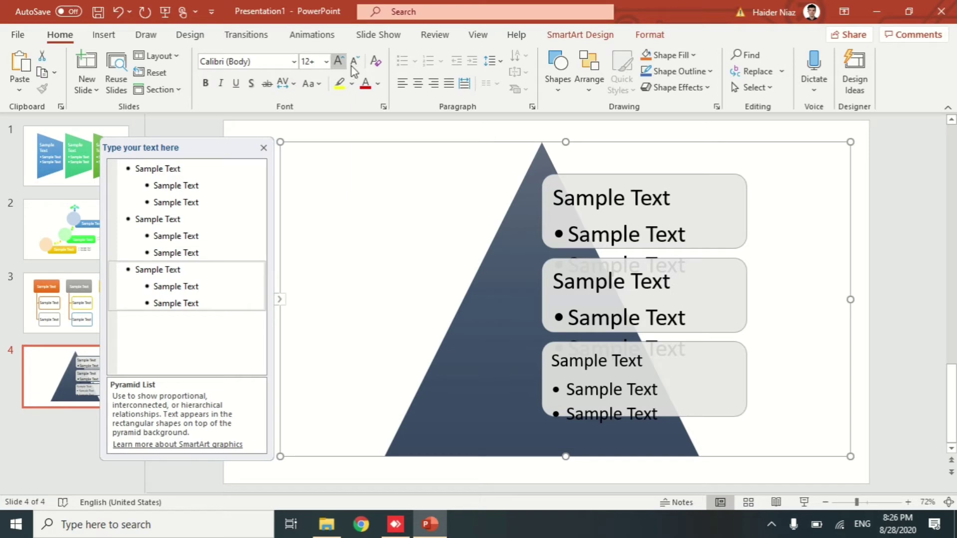
# Step: Shrink all pyramid text two steps, then set the bottom box text to 24 pt
pyautogui.click(355, 64)
pyautogui.click(355, 65)
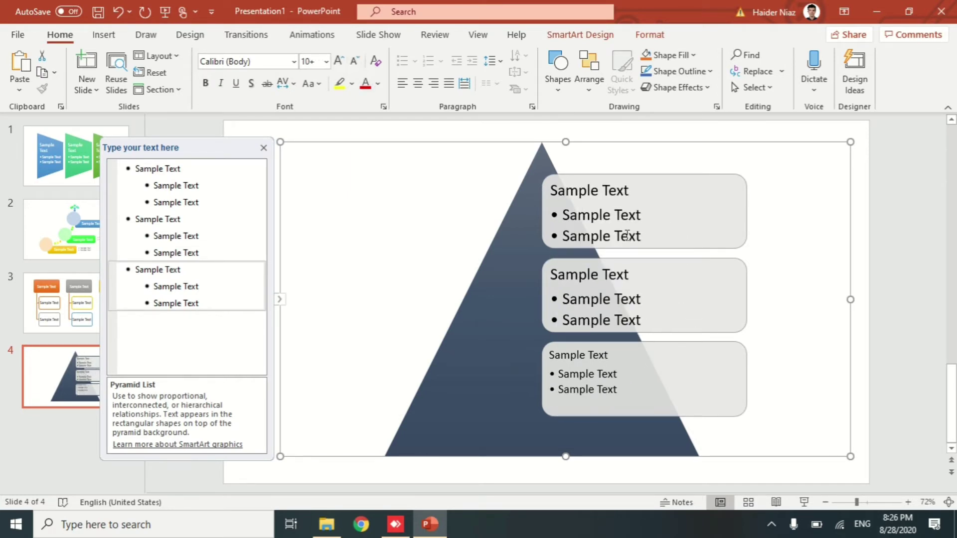
pyautogui.click(612, 219)
pyautogui.click(594, 347)
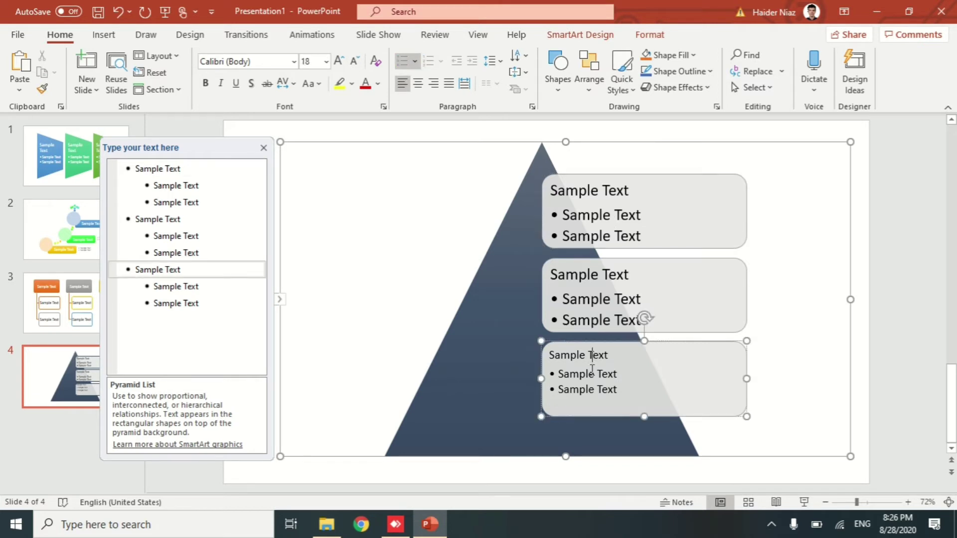
pyautogui.moveTo(621, 390); pyautogui.dragTo(549, 354)
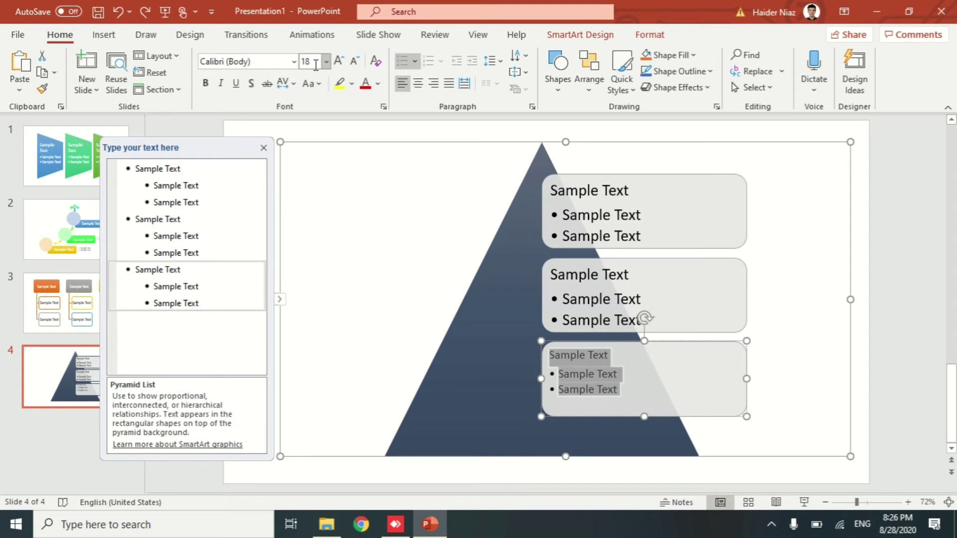
pyautogui.press('Return')
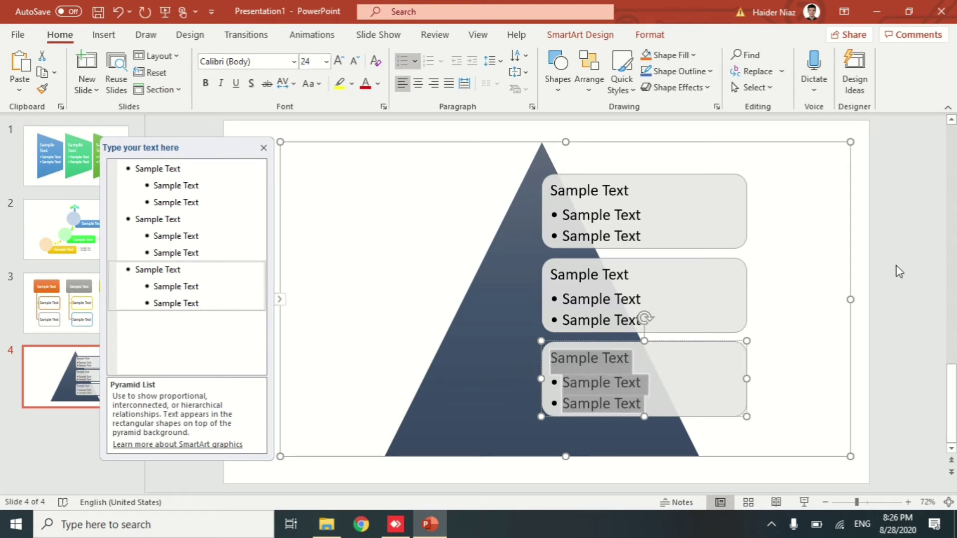
# Step: Deselect the pyramid graphic and go back to slide 1
pyautogui.click(915, 265)
pyautogui.click(163, 201)
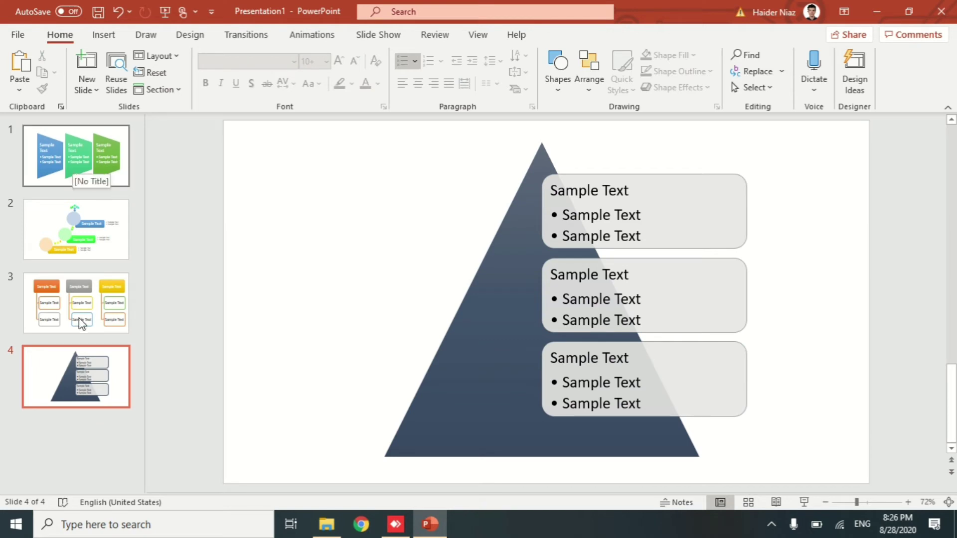
pyautogui.click(71, 172)
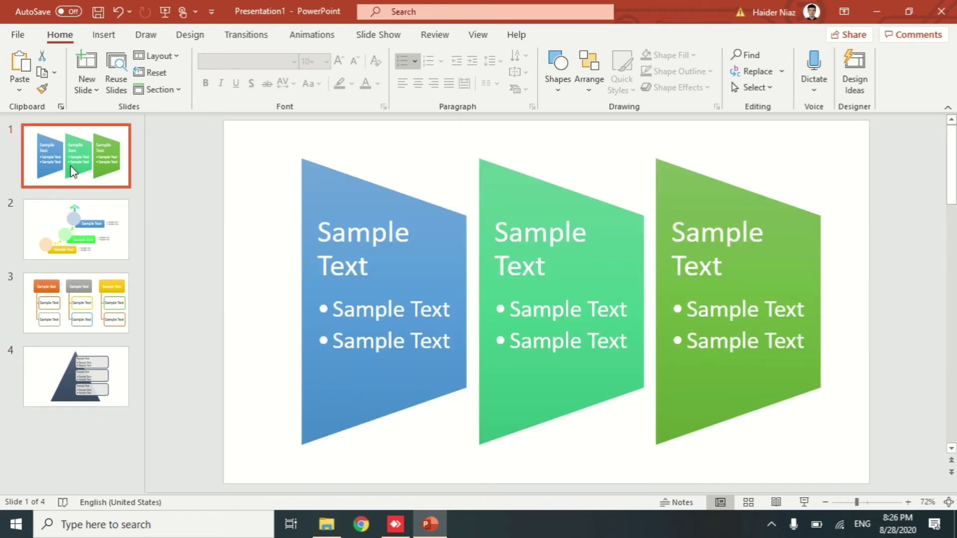